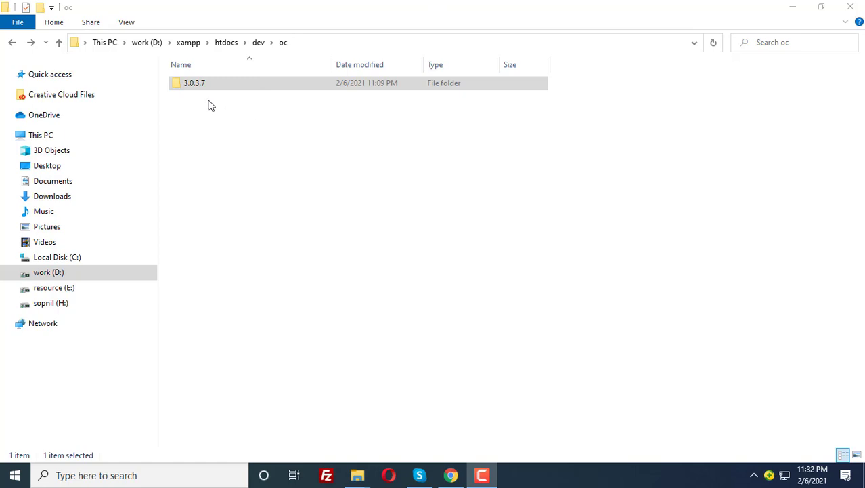
# Check the 3.0.3.7 folder in D:\xampp\htdocs\dev\oc, then compress it into a zip archive.
pyautogui.doubleClick(195, 82)
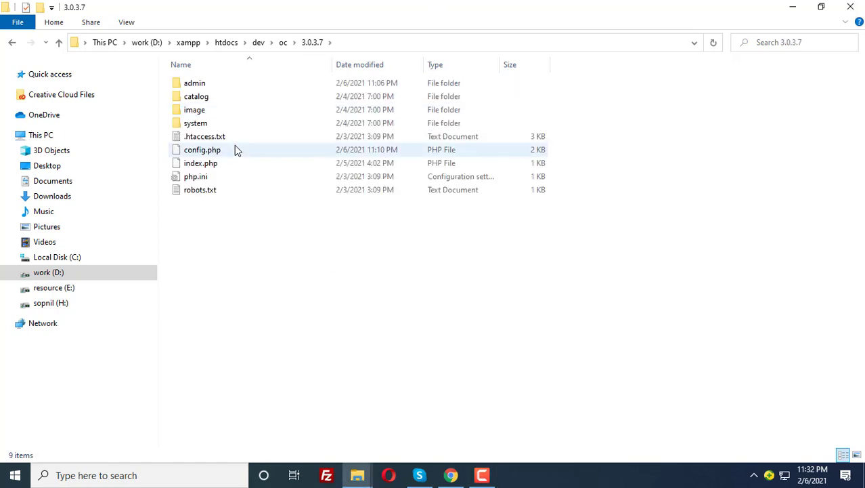
pyautogui.hotkey('alt', 'Left')
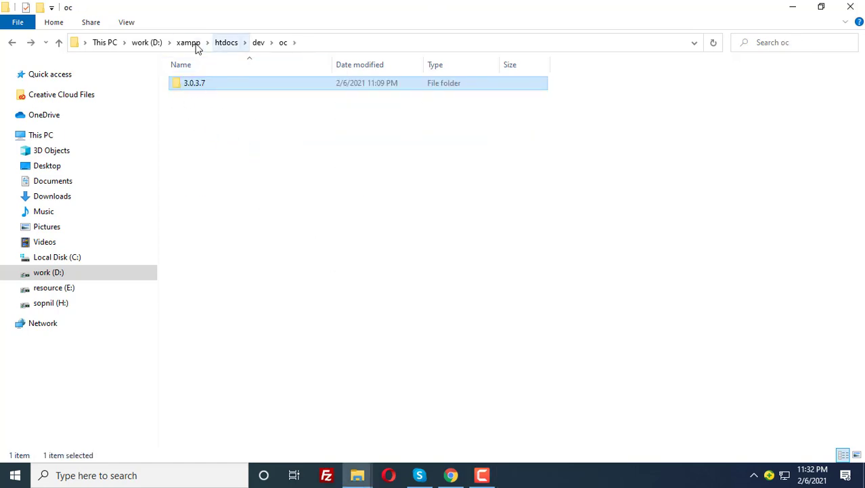
pyautogui.rightClick(193, 84)
pyautogui.moveTo(270, 326)
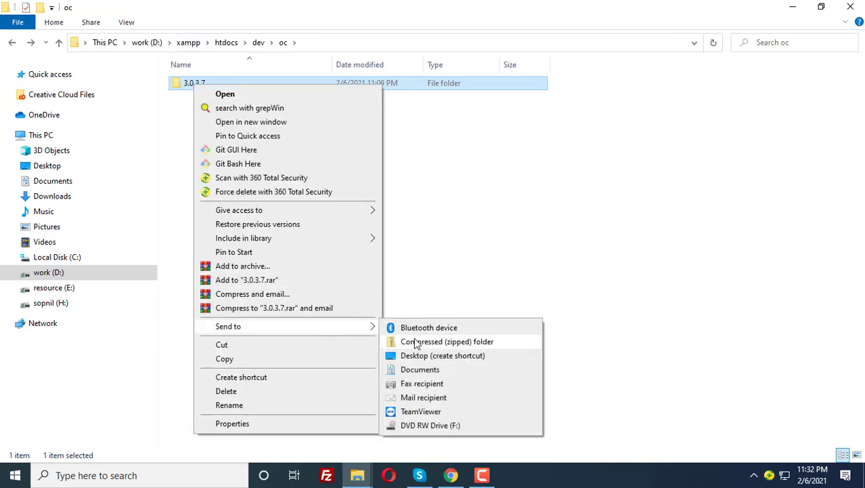
pyautogui.click(416, 342)
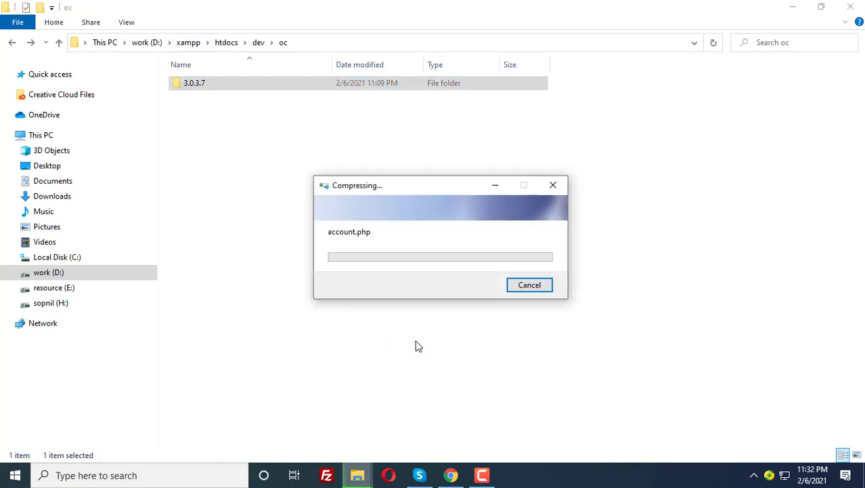
# Open cPanel's File Manager and go into the public_html folder.
pyautogui.click(450, 476)
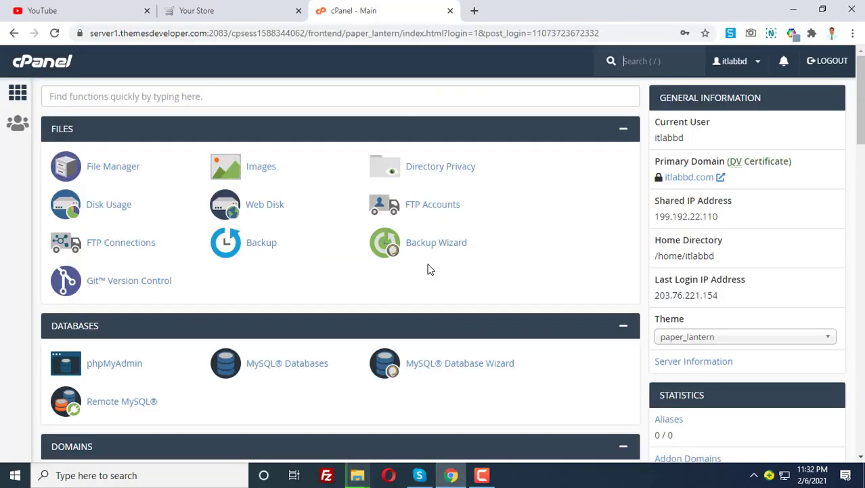
pyautogui.scroll(-10, 314, 296)
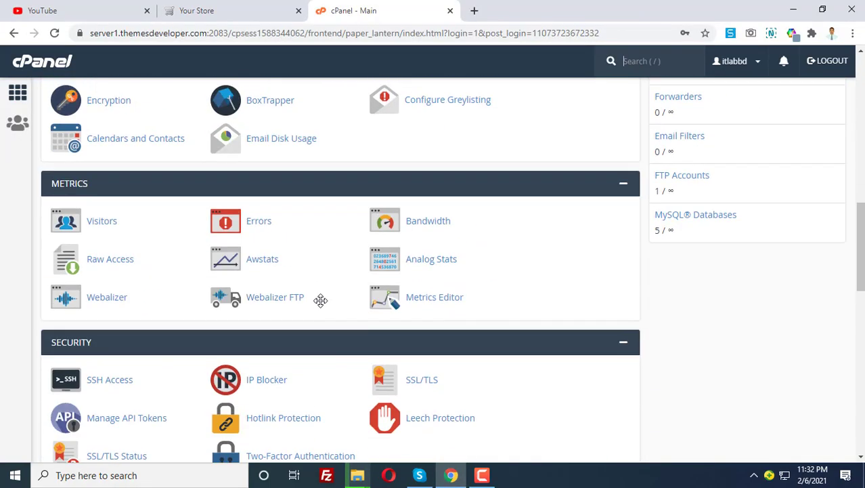
pyautogui.scroll(10, 305, 291)
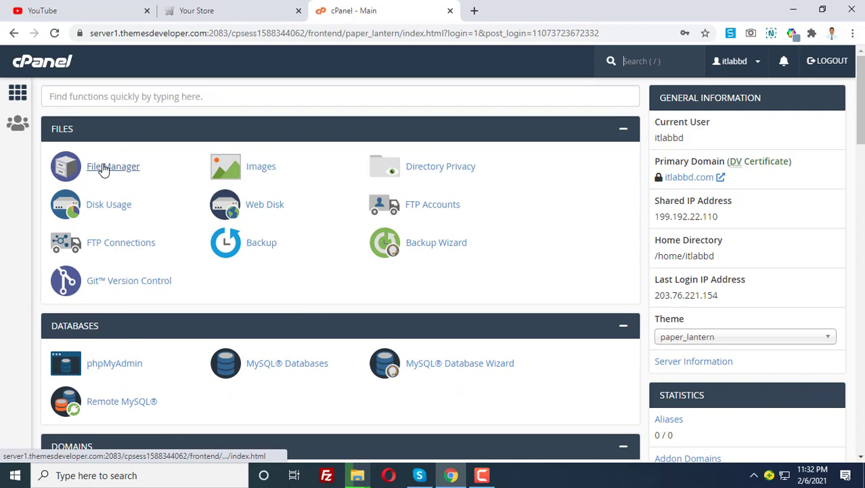
pyautogui.click(103, 168)
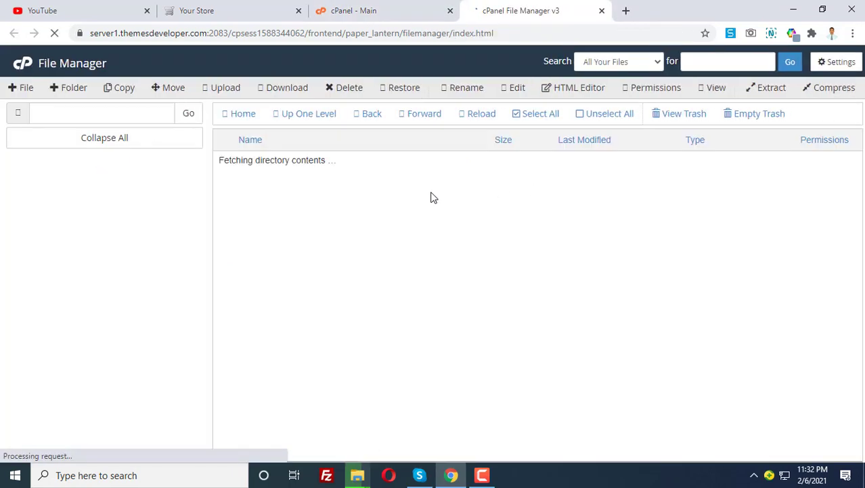
pyautogui.scroll(-3, 271, 306)
pyautogui.doubleClick(223, 310)
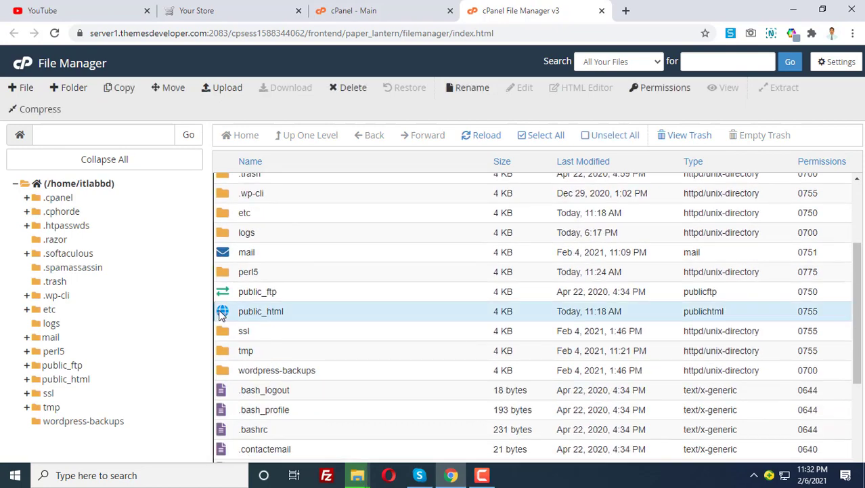
# Check the new 3.0.3.7.zip archive's name in File Explorer, then return to File Manager.
pyautogui.hotkey('alt', 'Tab')
pyautogui.press('F2')
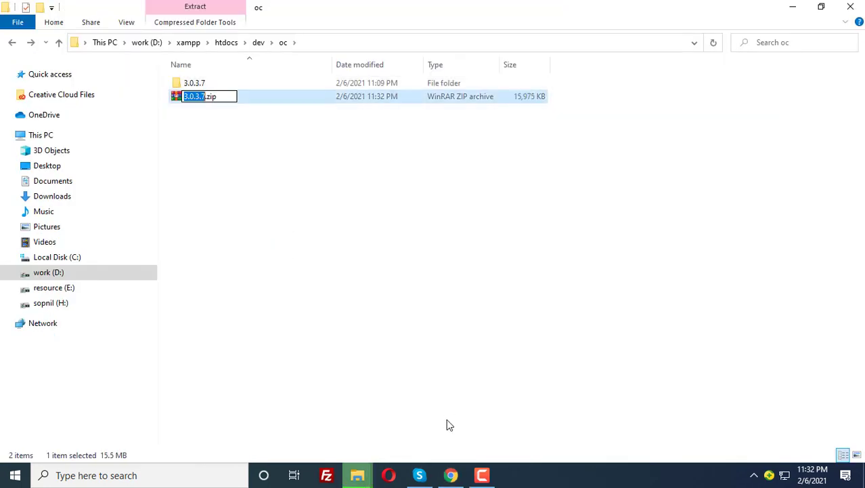
pyautogui.click(450, 476)
pyautogui.scroll(-2, 323, 264)
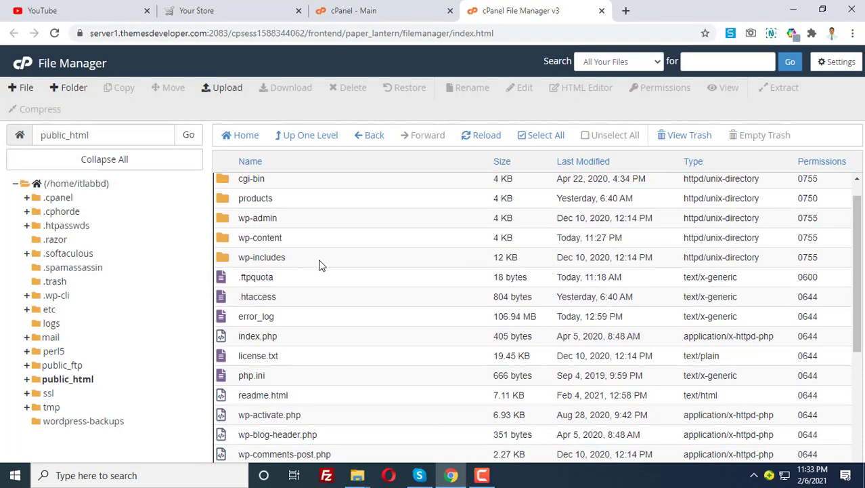
pyautogui.scroll(2, 318, 285)
pyautogui.scroll(-3, 319, 293)
pyautogui.scroll(3, 316, 292)
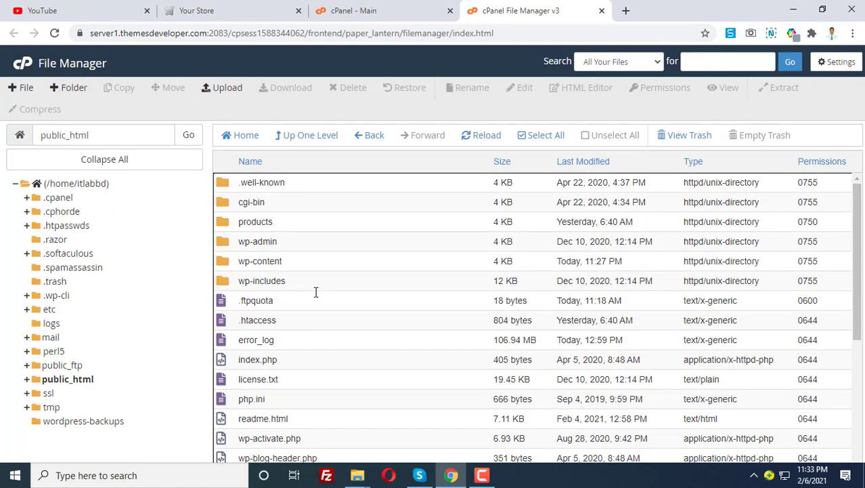
pyautogui.scroll(-4, 305, 270)
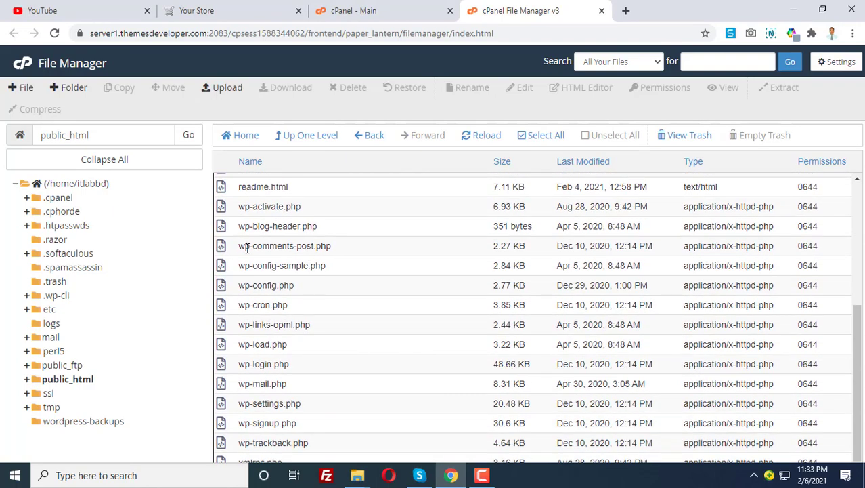
# Create a new folder named oc in public_html and open it.
pyautogui.click(68, 93)
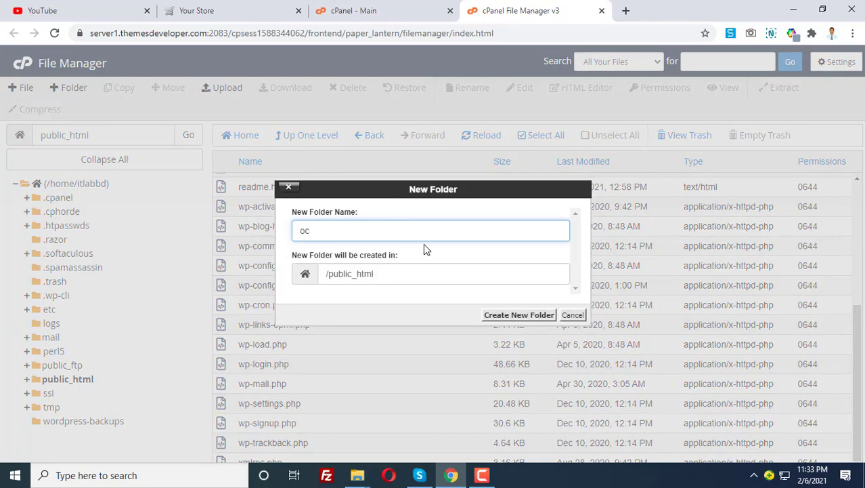
pyautogui.click(512, 315)
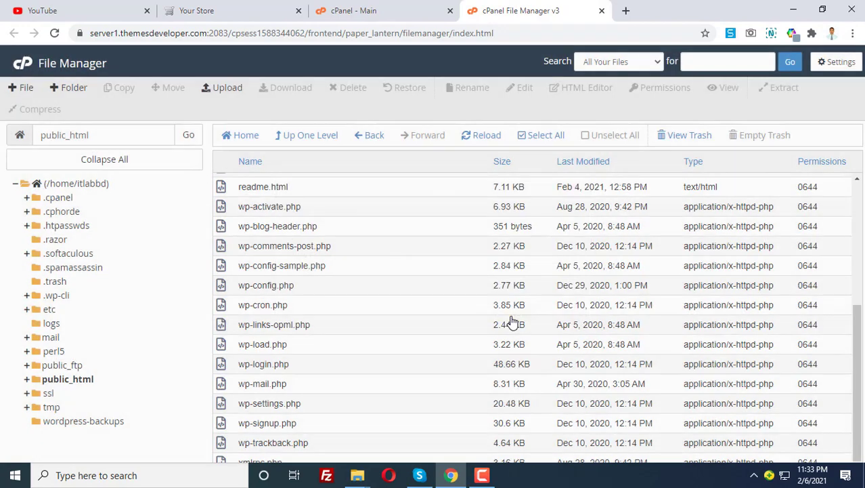
pyautogui.doubleClick(218, 225)
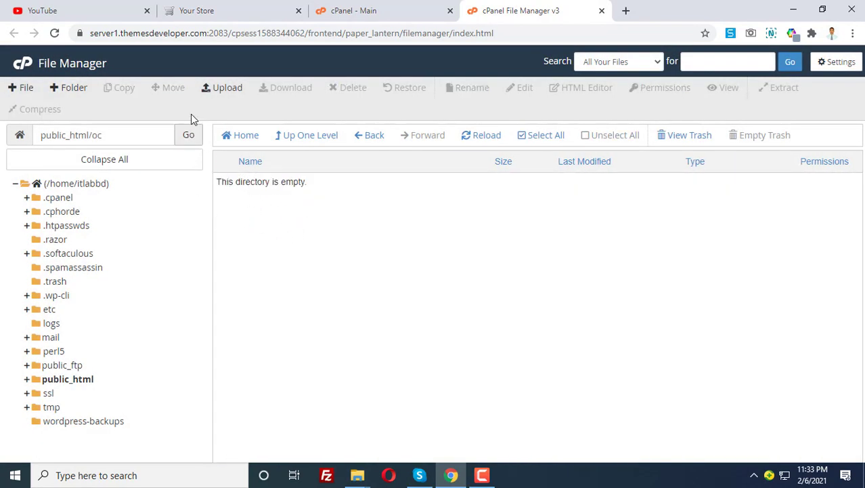
# Upload 3.0.3.7.zip from D:\xampp\htdocs\dev\oc into public_html/oc.
pyautogui.click(214, 92)
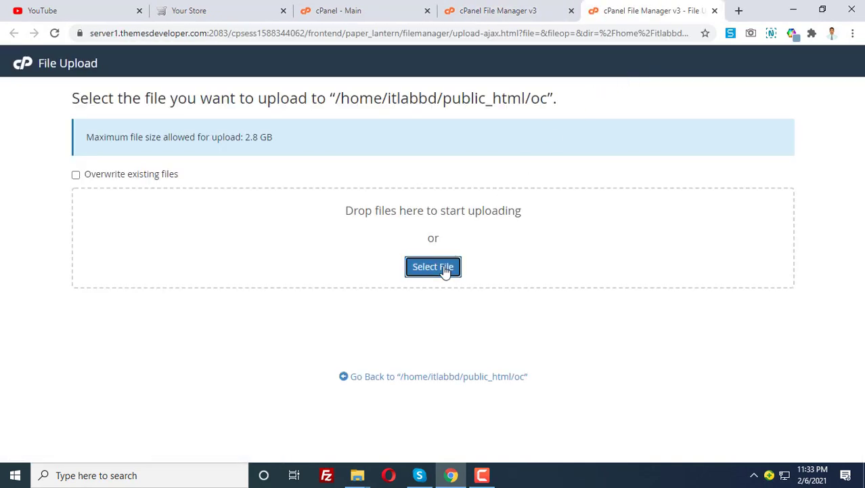
pyautogui.click(444, 271)
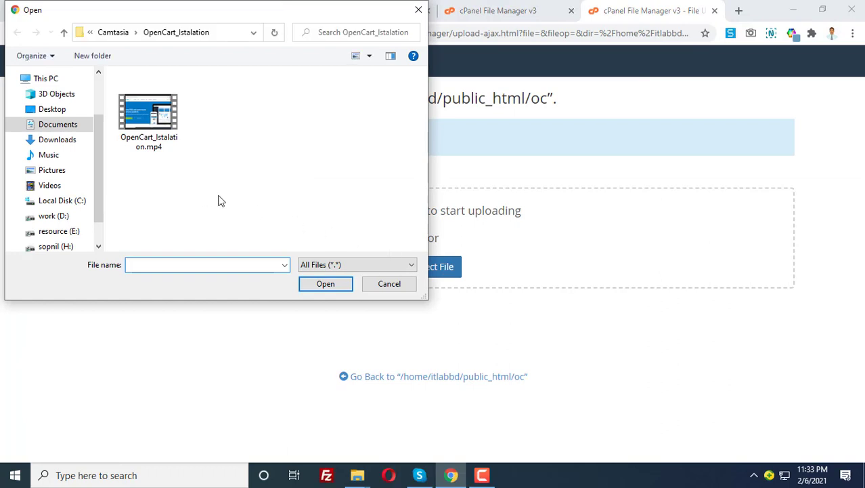
pyautogui.moveTo(357, 474)
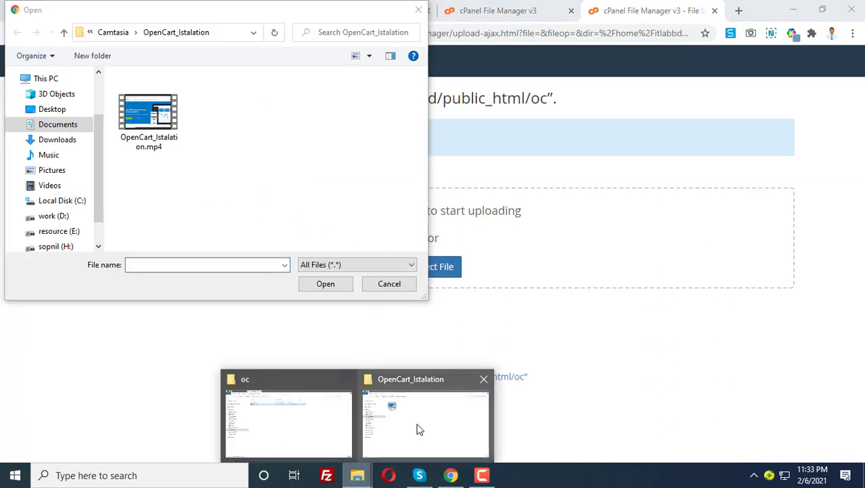
pyautogui.click(417, 427)
pyautogui.click(307, 428)
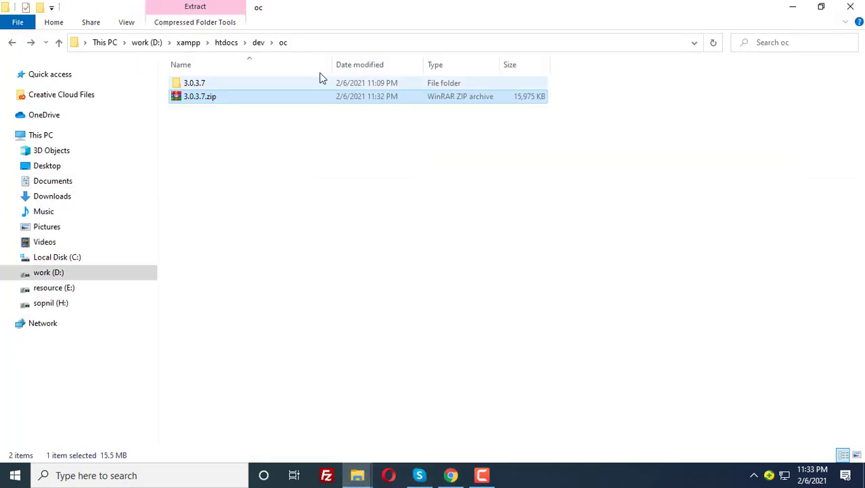
pyautogui.click(312, 45)
pyautogui.hotkey('ctrl', 'c')
pyautogui.click(451, 474)
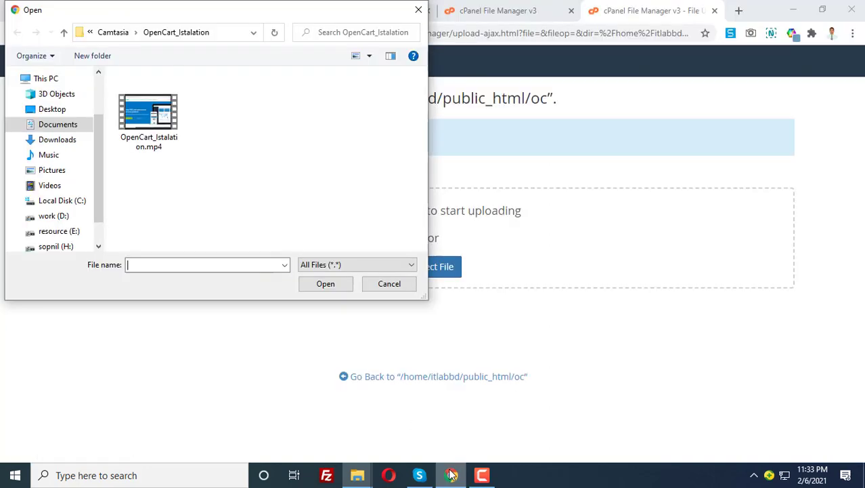
pyautogui.click(218, 32)
pyautogui.hotkey('ctrl', 'v')
pyautogui.click(274, 34)
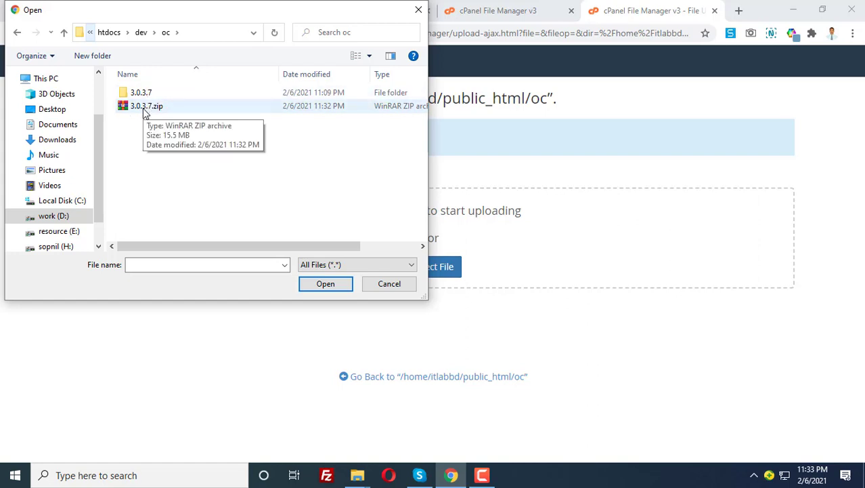
pyautogui.doubleClick(143, 107)
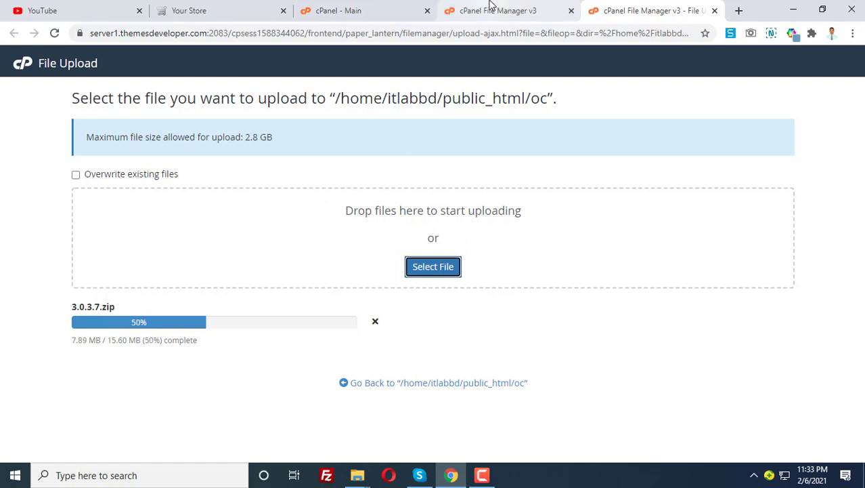
# Open local phpMyAdmin at localhost/phpmyadmin and select the oc_demo database.
pyautogui.click(242, 11)
pyautogui.click(232, 29)
pyautogui.click(208, 33)
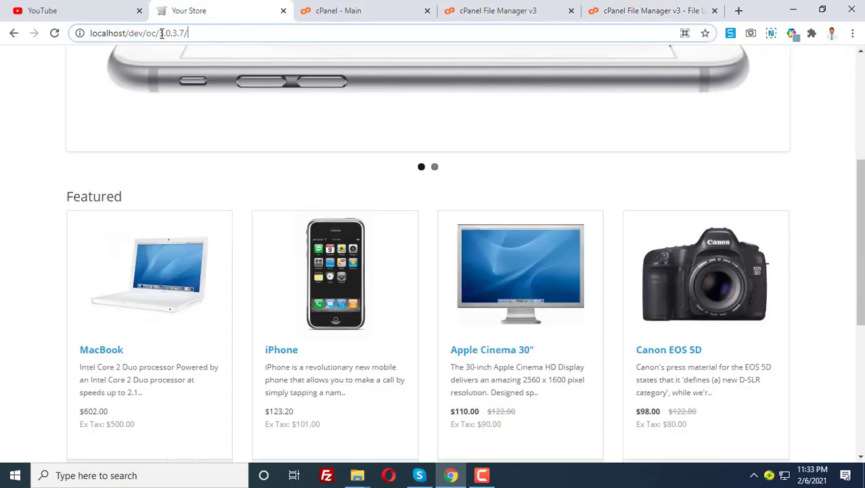
pyautogui.moveTo(129, 33); pyautogui.dragTo(234, 33)
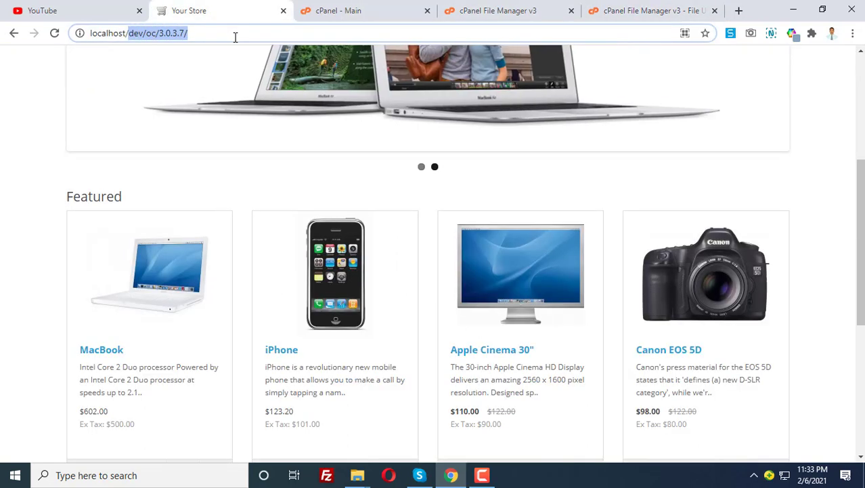
pyautogui.press('BackSpace')
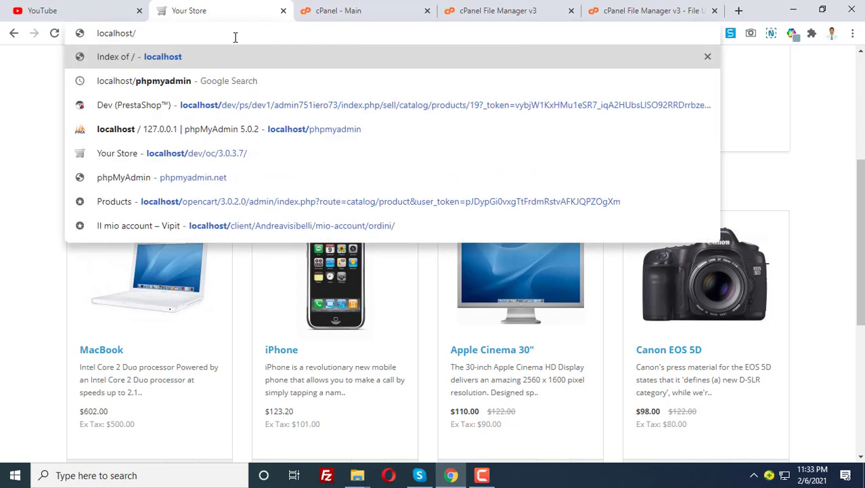
pyautogui.write('php')
pyautogui.press('Return')
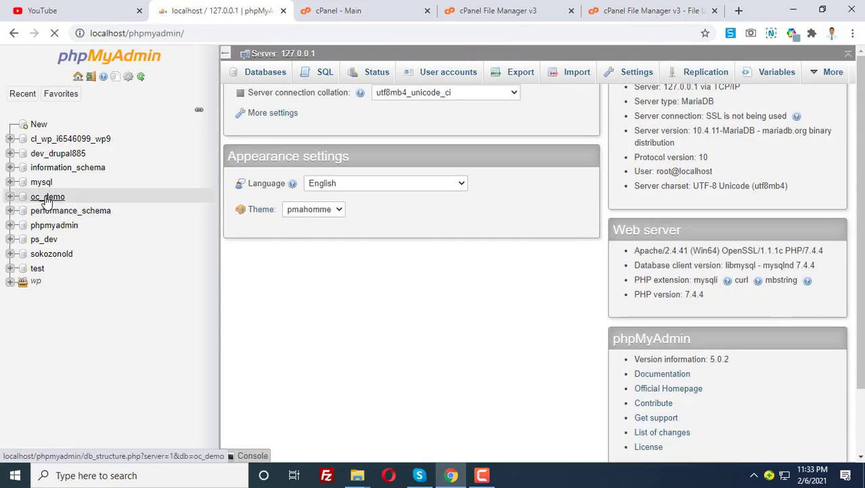
pyautogui.click(47, 197)
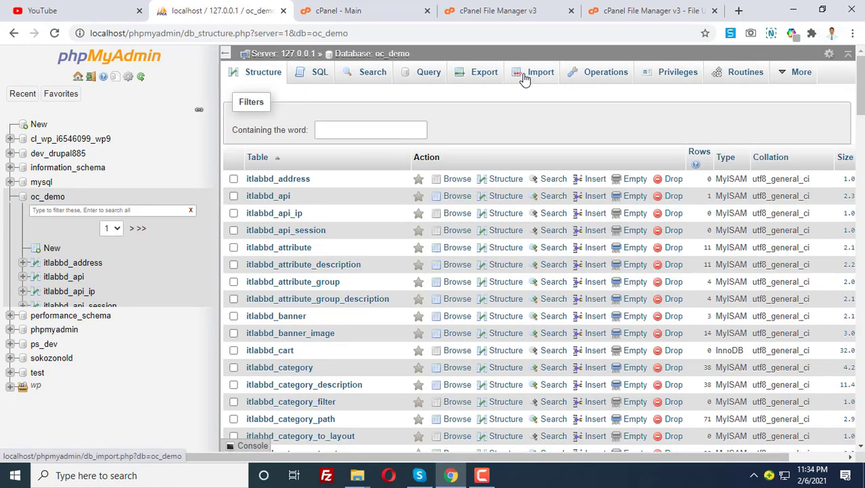
# Export the oc_demo database in SQL format.
pyautogui.click(487, 74)
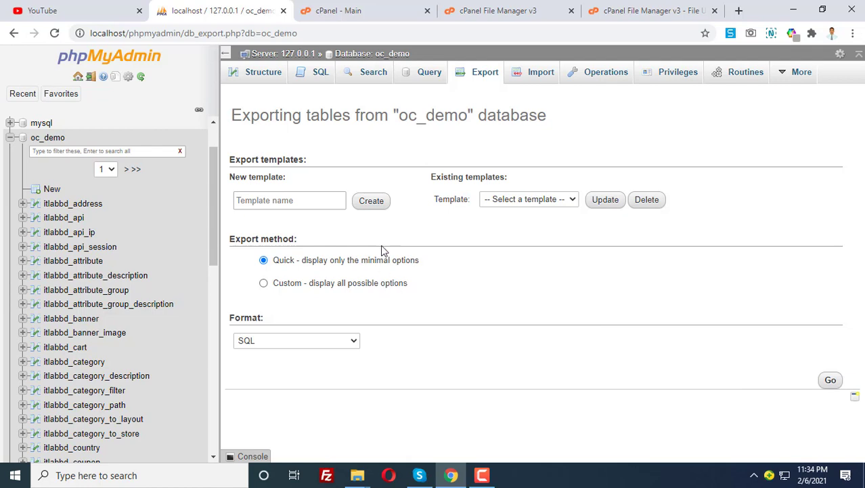
pyautogui.click(475, 75)
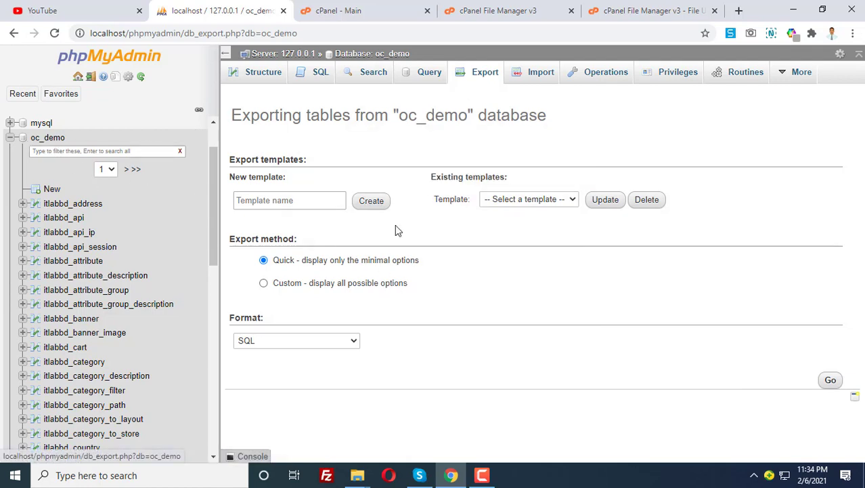
pyautogui.click(270, 345)
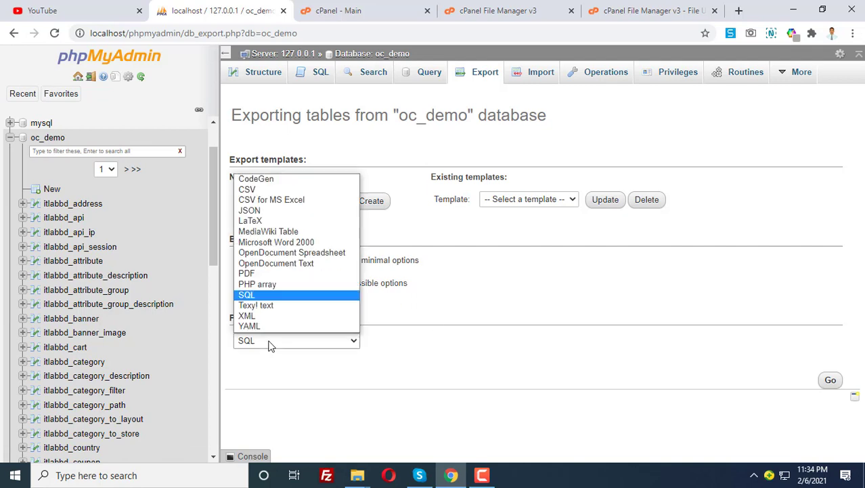
pyautogui.click(823, 383)
pyautogui.click(821, 383)
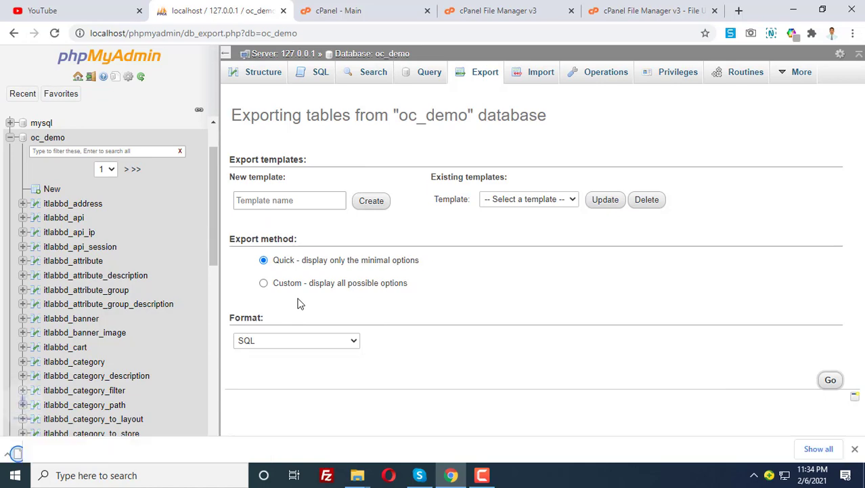
# Confirm oc_demo.sql was saved in the Downloads folder.
pyautogui.click(135, 447)
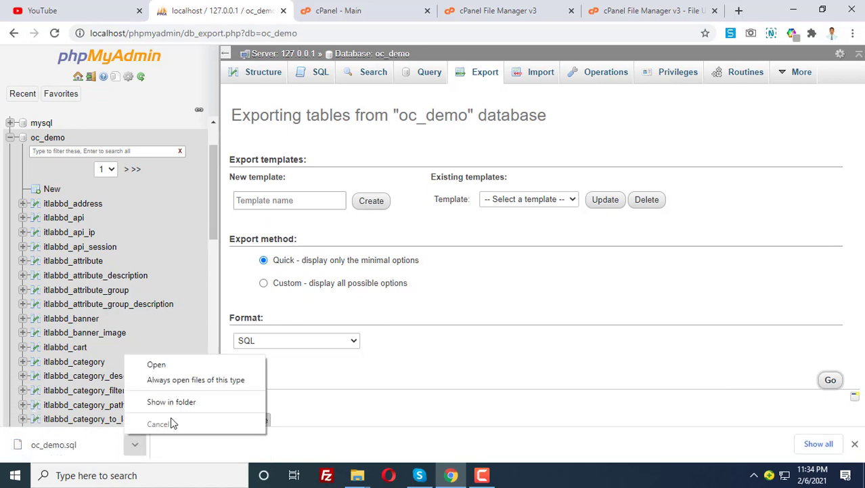
pyautogui.click(177, 403)
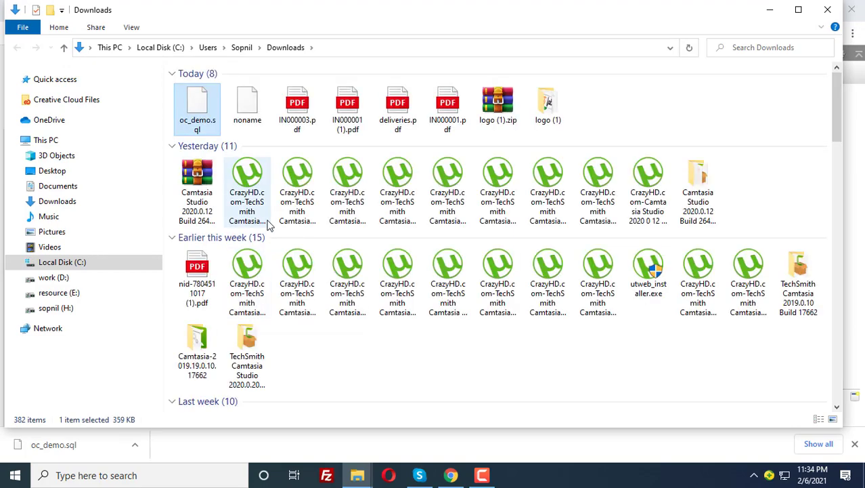
pyautogui.click(334, 47)
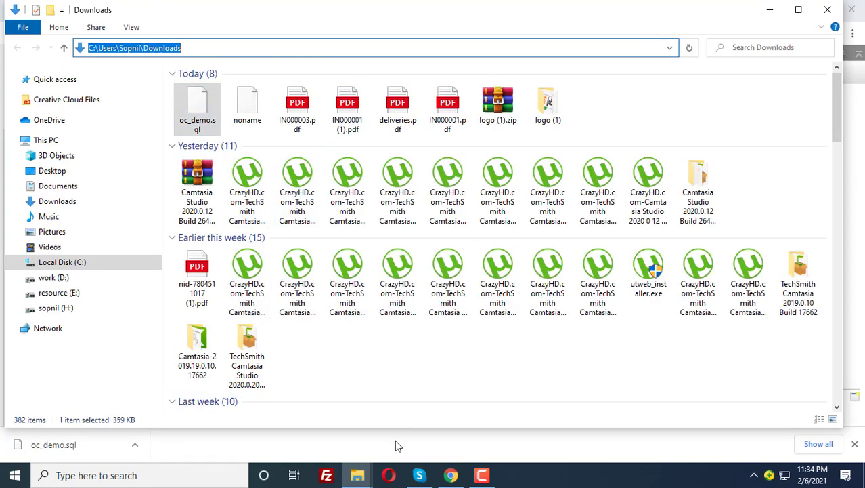
pyautogui.click(450, 474)
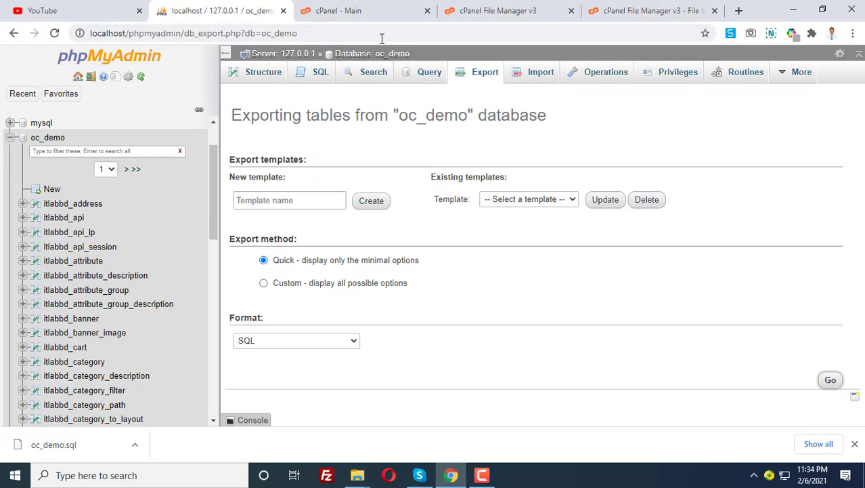
# Create the MySQL database opencart, which becomes itlabbd_opencart, in MySQL Databases.
pyautogui.click(359, 10)
pyautogui.scroll(-3, 263, 245)
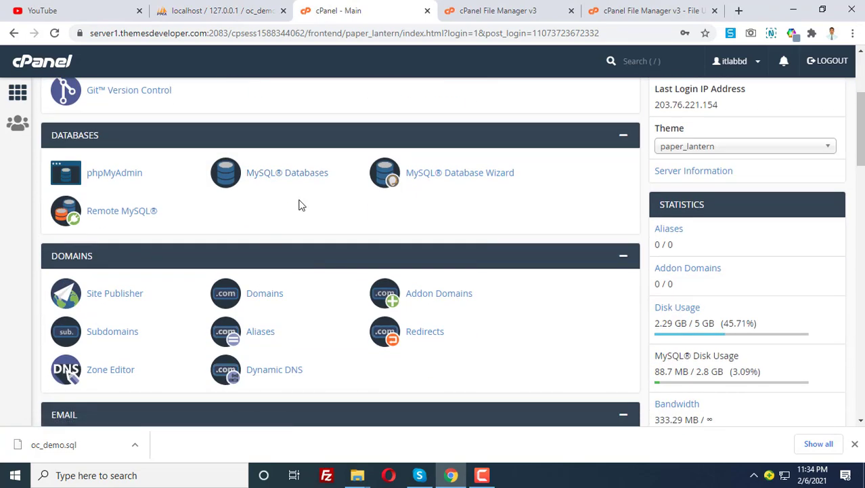
pyautogui.scroll(3, 302, 205)
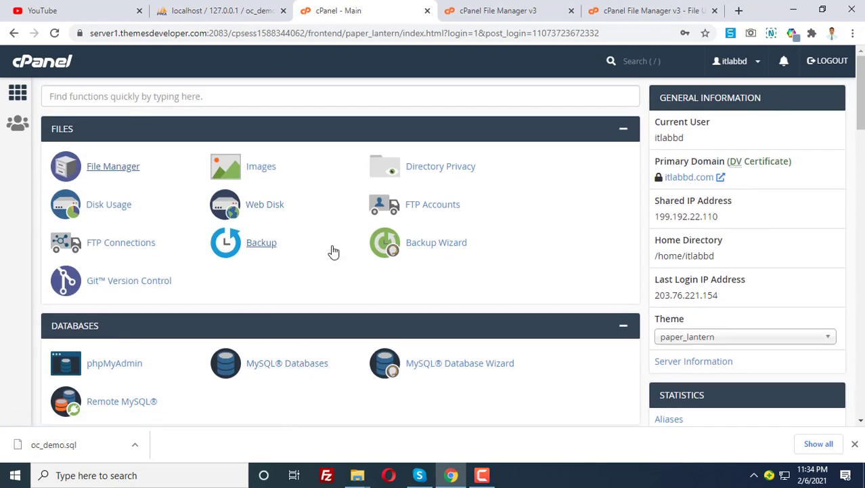
pyautogui.click(281, 366)
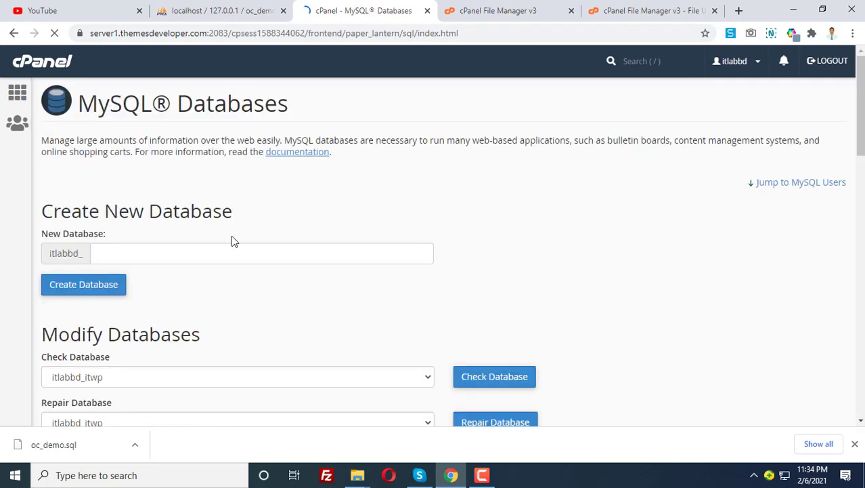
pyautogui.click(108, 255)
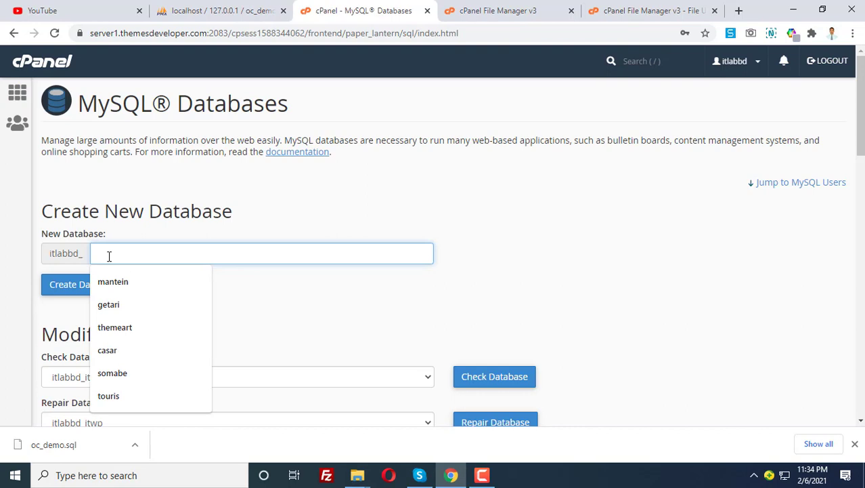
pyautogui.write('oc')
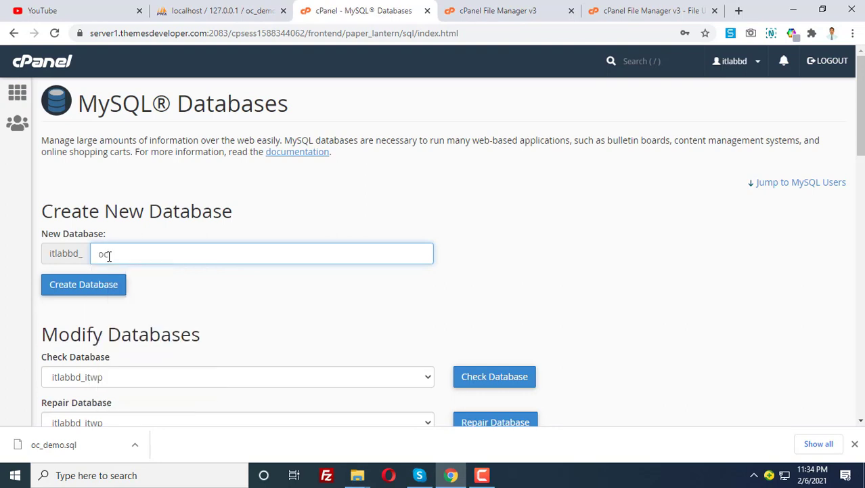
pyautogui.press('BackSpace')
pyautogui.press('BackSpace')
pyautogui.write('opencart')
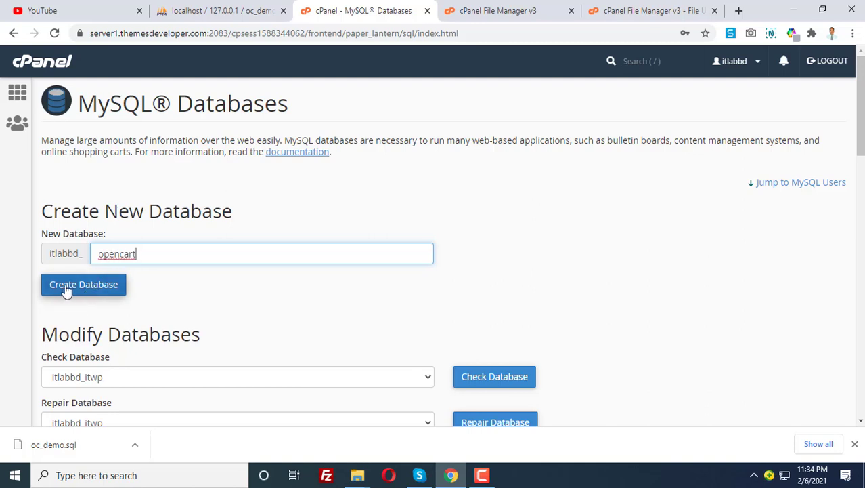
pyautogui.click(79, 284)
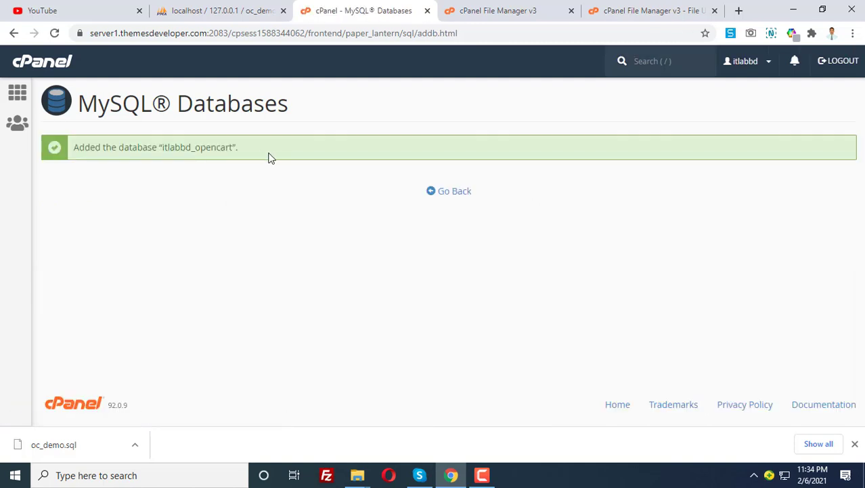
pyautogui.click(437, 194)
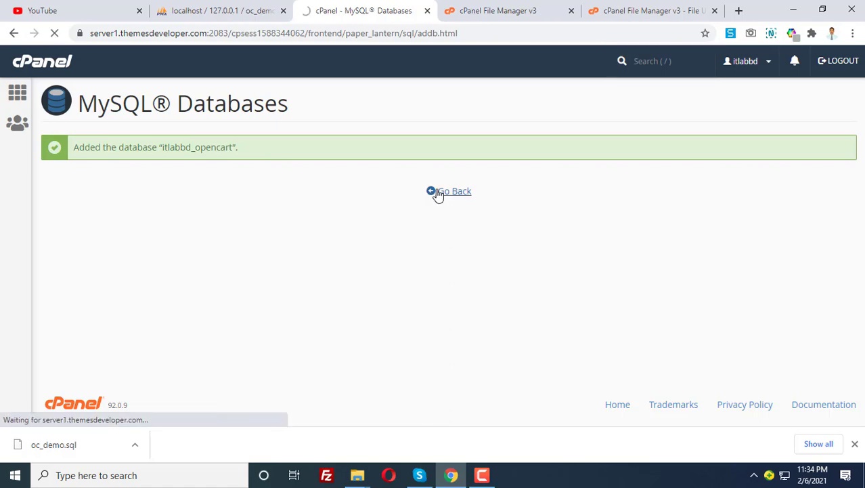
# Enter username opencart for a new MySQL user with a generated strong password.
pyautogui.scroll(-12, 278, 281)
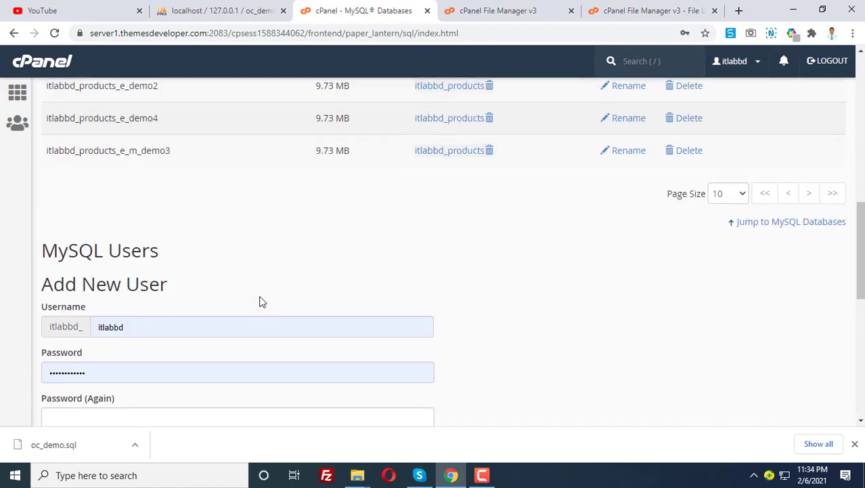
pyautogui.scroll(-3, 262, 302)
pyautogui.click(136, 144)
pyautogui.doubleClick(136, 144)
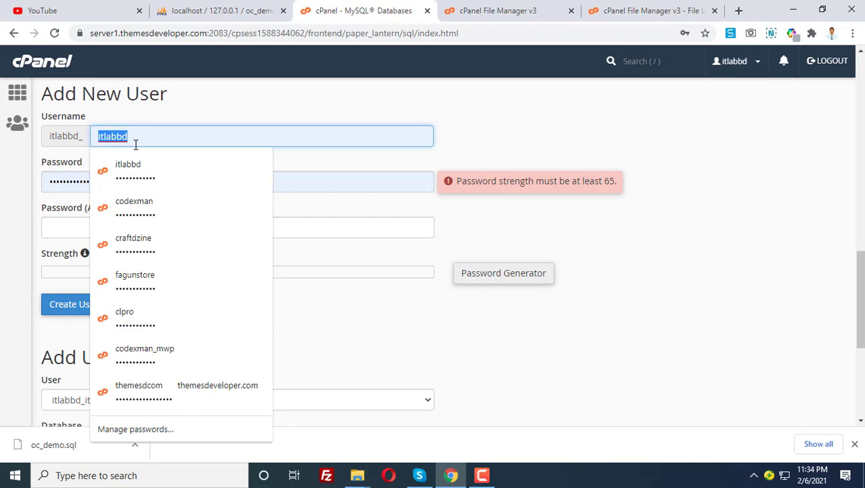
pyautogui.write('opencart')
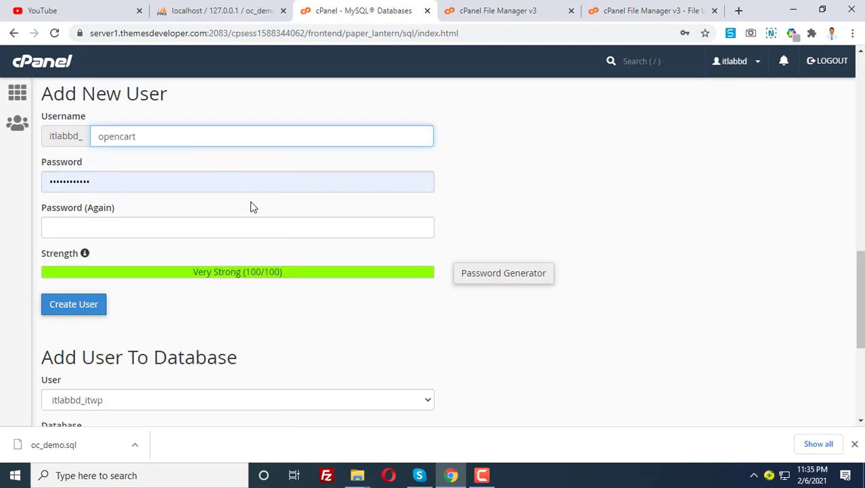
pyautogui.doubleClick(164, 182)
pyautogui.write('123456')
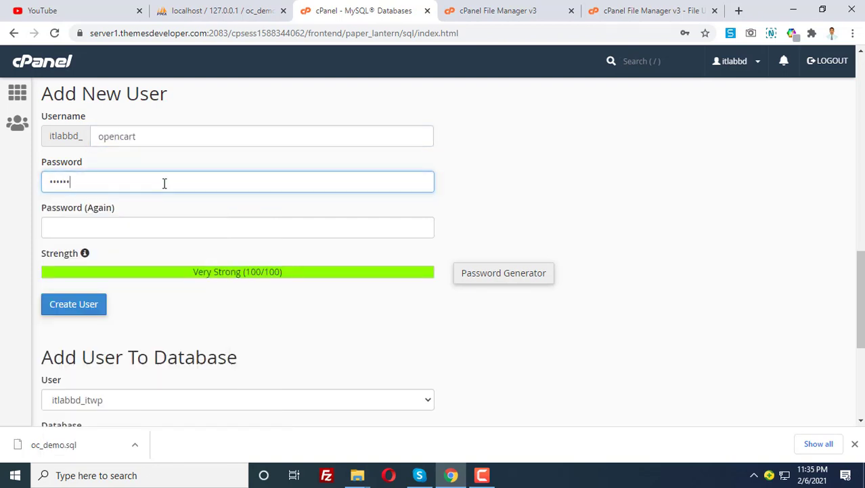
pyautogui.click(487, 280)
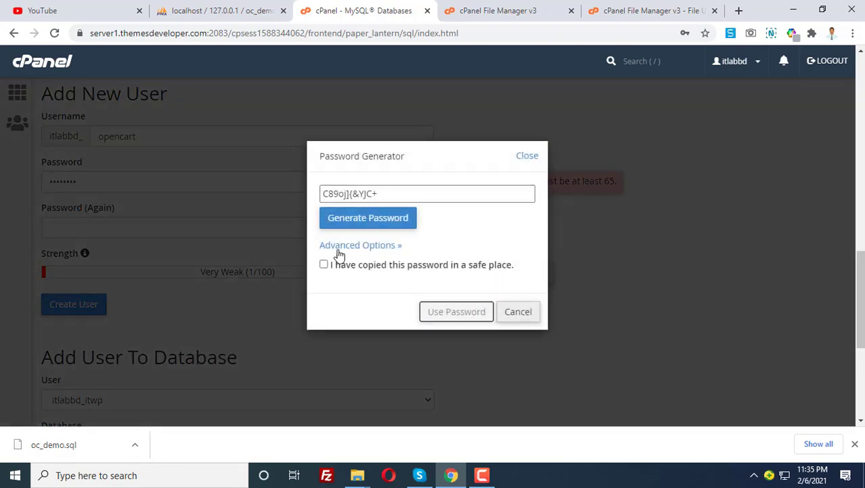
pyautogui.click(397, 195)
pyautogui.click(344, 265)
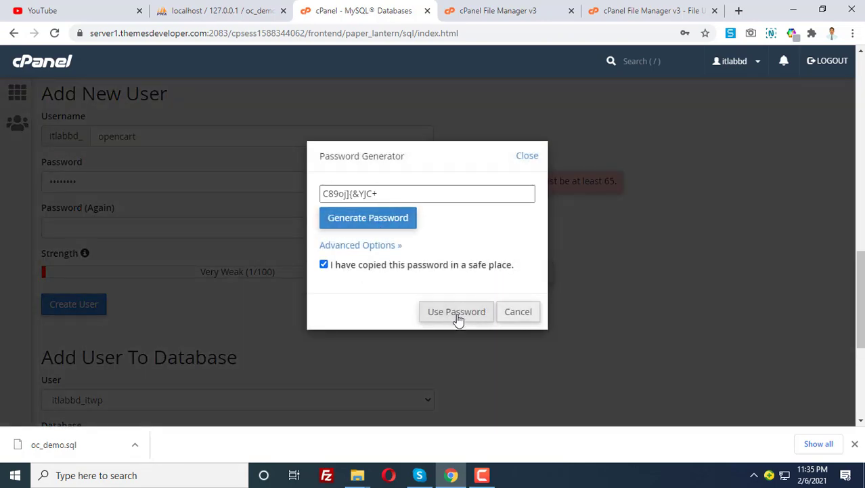
pyautogui.click(456, 313)
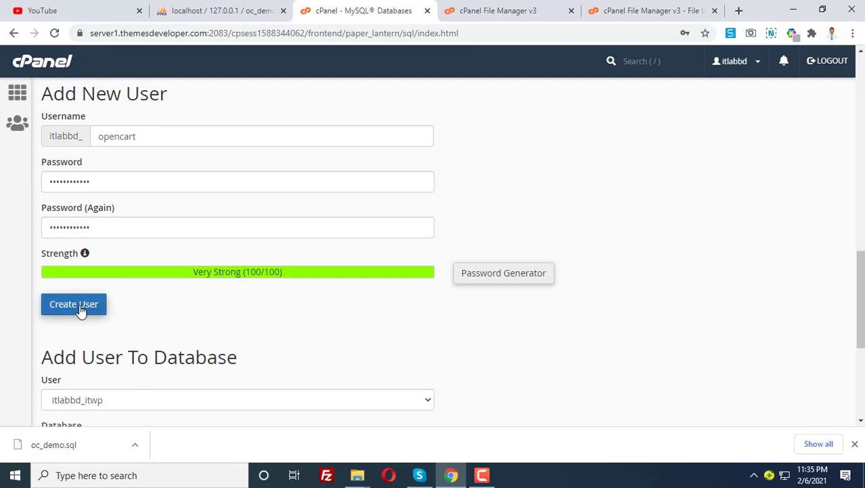
# Create the opencart database user without saving its password in the browser.
pyautogui.click(82, 310)
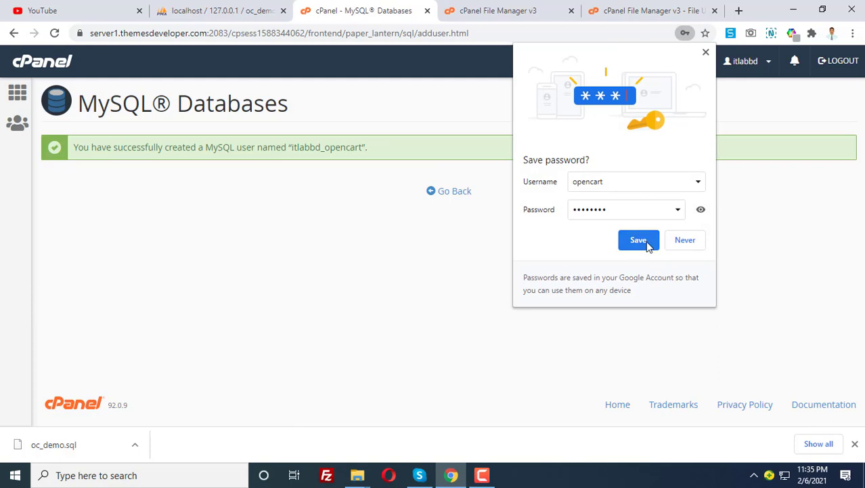
pyautogui.click(683, 243)
pyautogui.click(454, 195)
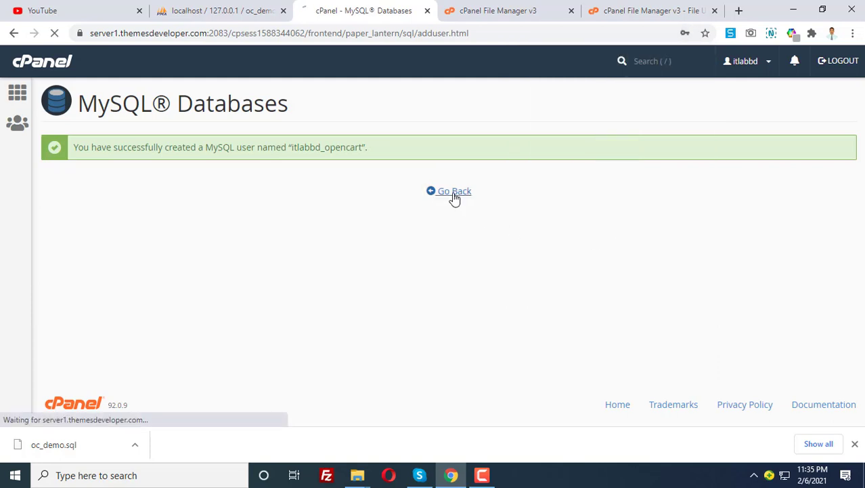
pyautogui.scroll(-3, 277, 290)
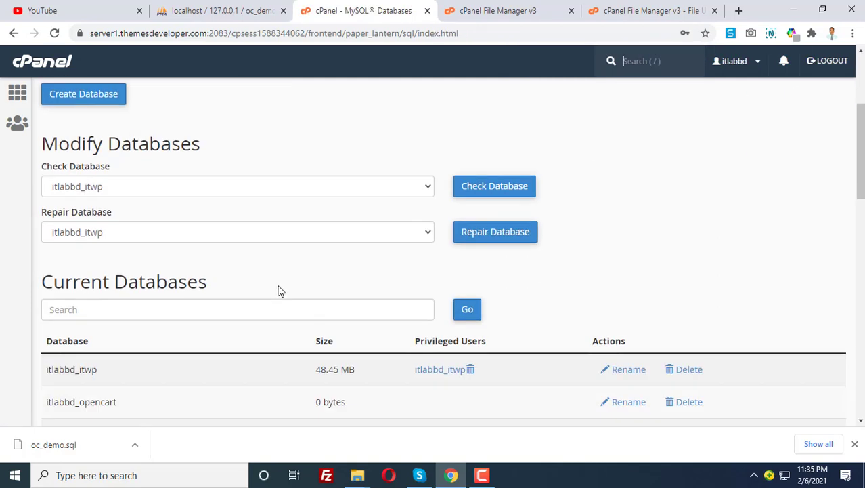
pyautogui.scroll(-5, 265, 285)
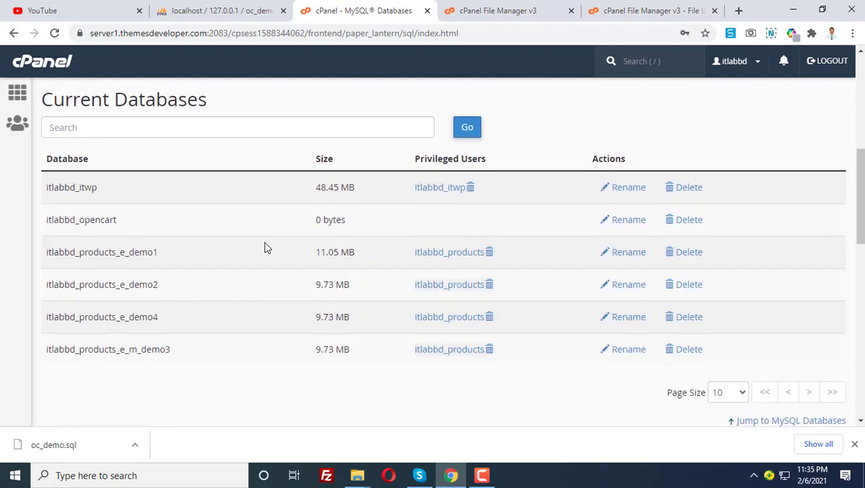
pyautogui.scroll(-4, 266, 288)
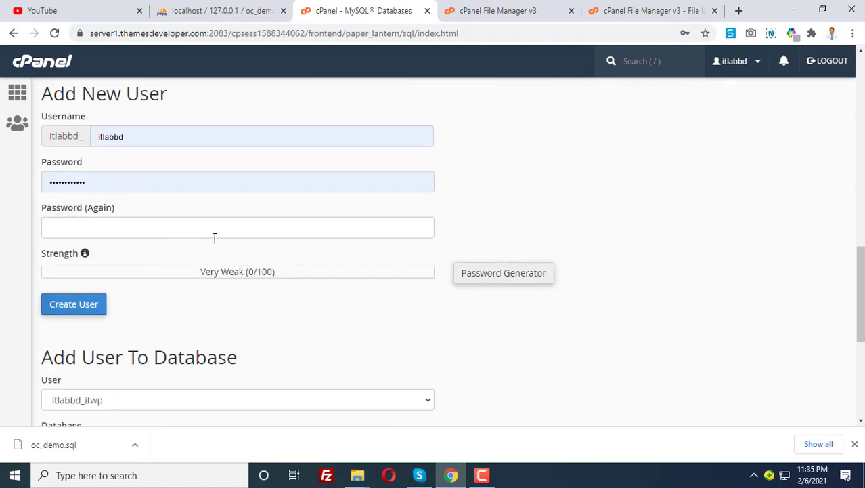
pyautogui.scroll(-3, 214, 238)
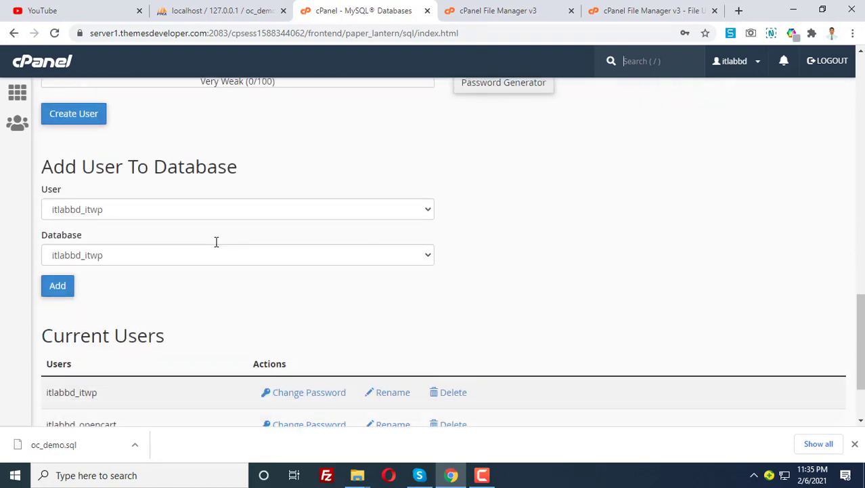
# Add user itlabbd_opencart to the itlabbd_opencart database.
pyautogui.click(103, 217)
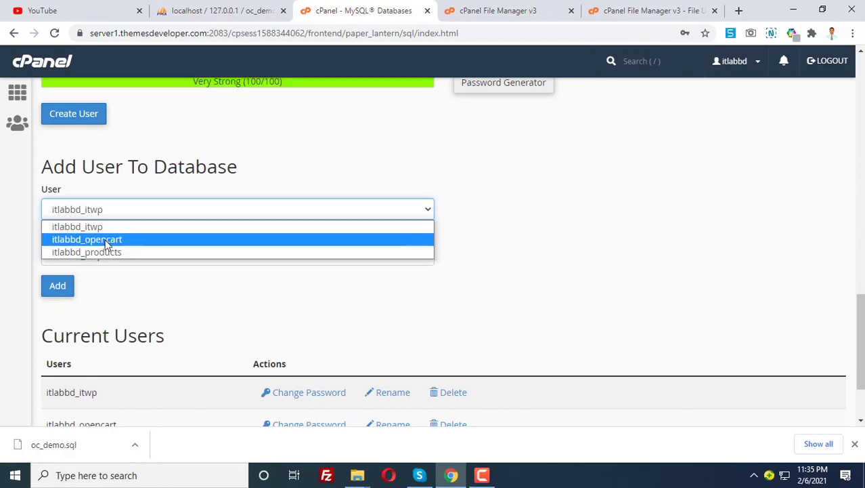
pyautogui.click(105, 239)
pyautogui.click(89, 254)
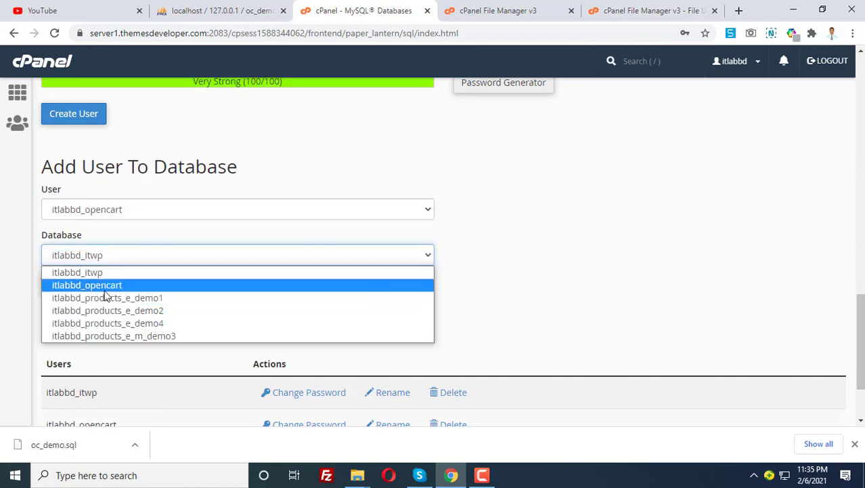
pyautogui.click(108, 287)
pyautogui.click(60, 287)
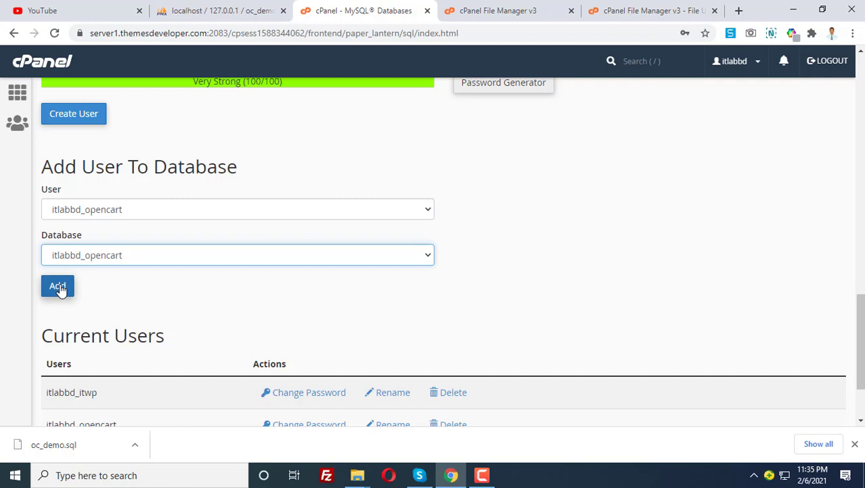
pyautogui.click(60, 287)
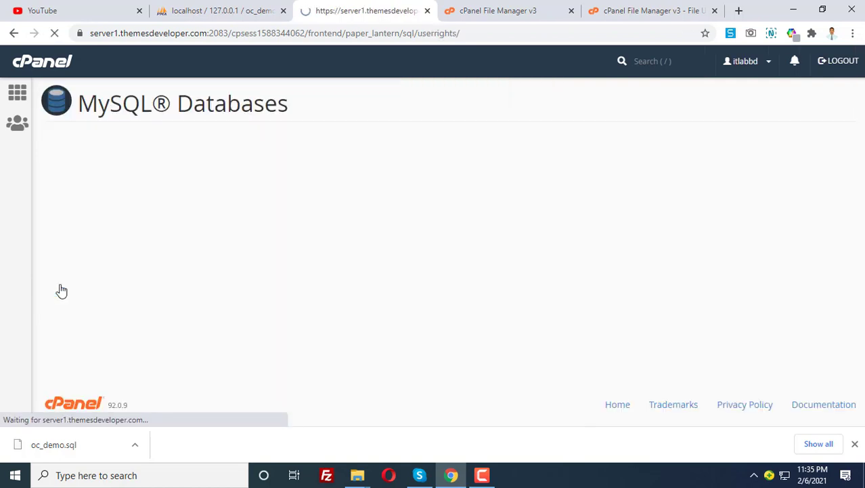
# Grant the user ALL PRIVILEGES on the database and save the changes.
pyautogui.scroll(-2, 154, 234)
pyautogui.scroll(2, 114, 201)
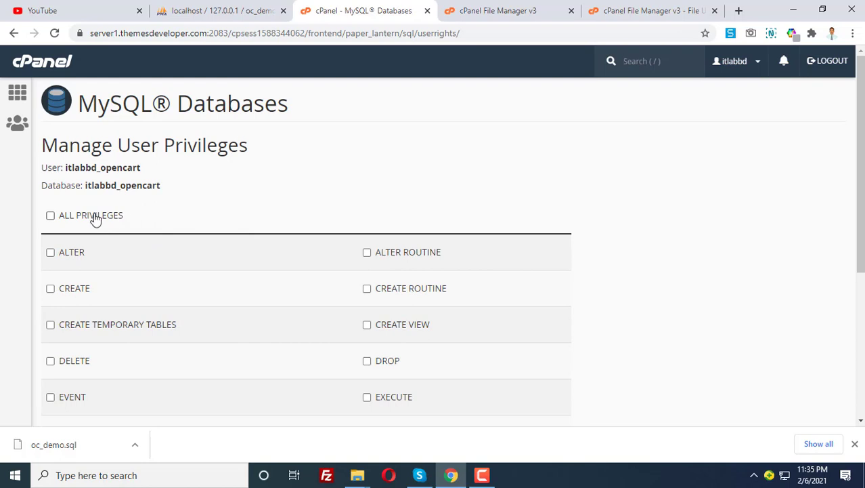
pyautogui.click(95, 216)
pyautogui.scroll(-1, 193, 276)
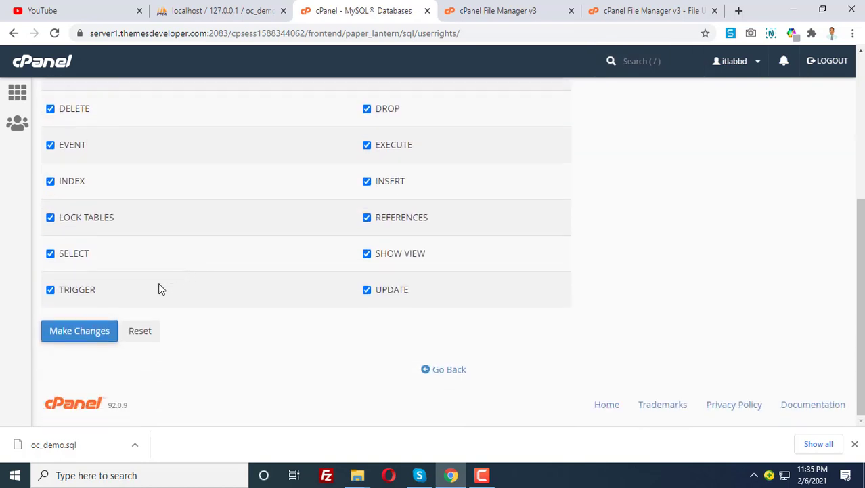
pyautogui.click(88, 330)
pyautogui.scroll(-4, 131, 280)
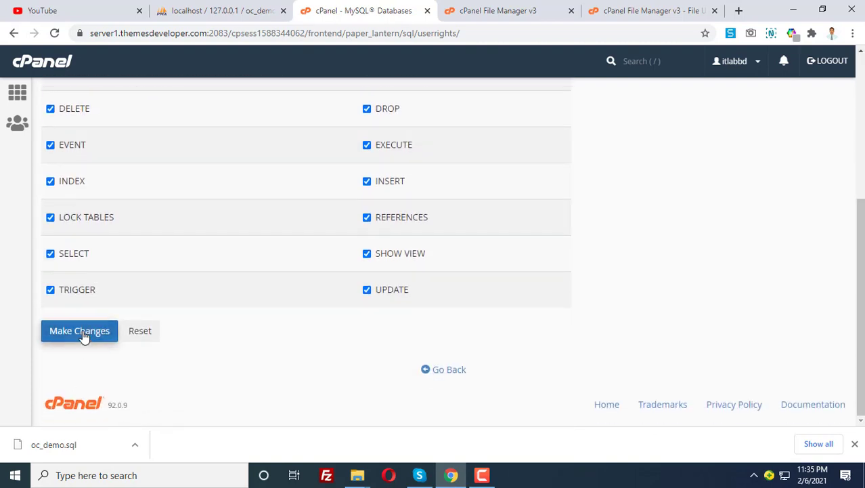
pyautogui.click(83, 333)
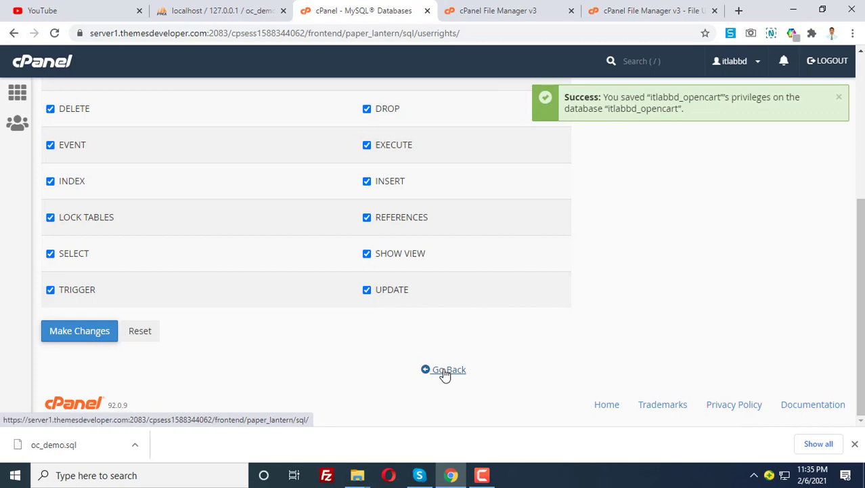
pyautogui.click(445, 370)
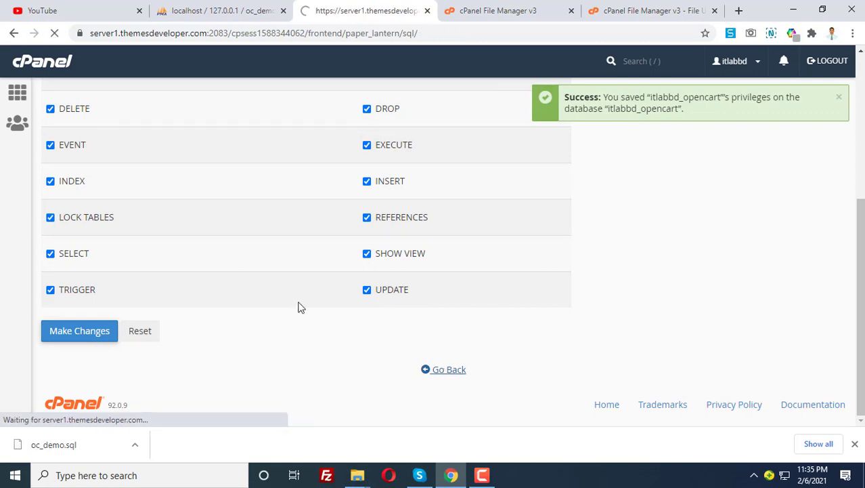
pyautogui.scroll(-5, 294, 314)
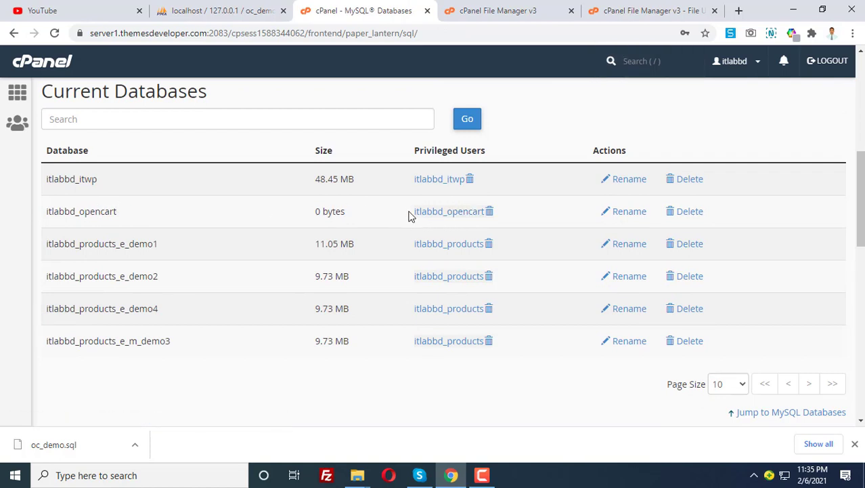
# Select the itlabbd_opencart database name on the MySQL Databases page.
pyautogui.moveTo(410, 214); pyautogui.dragTo(491, 211)
pyautogui.click(79, 220)
pyautogui.doubleClick(115, 213)
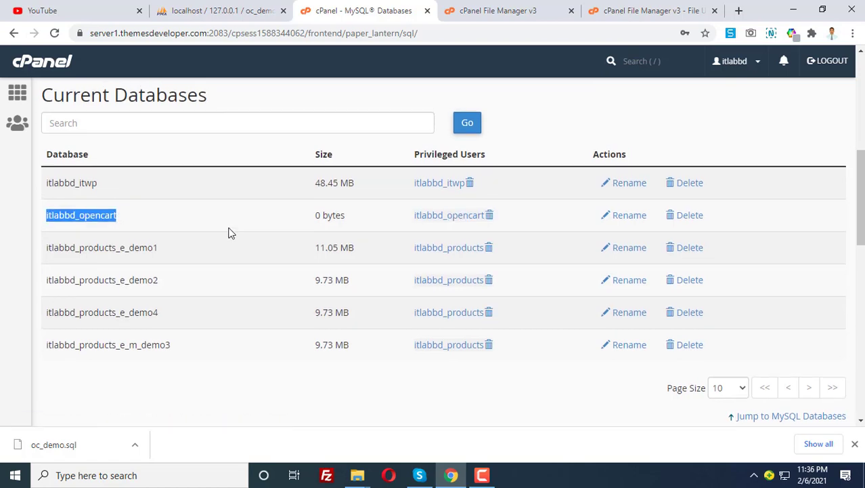
pyautogui.scroll(10, 229, 233)
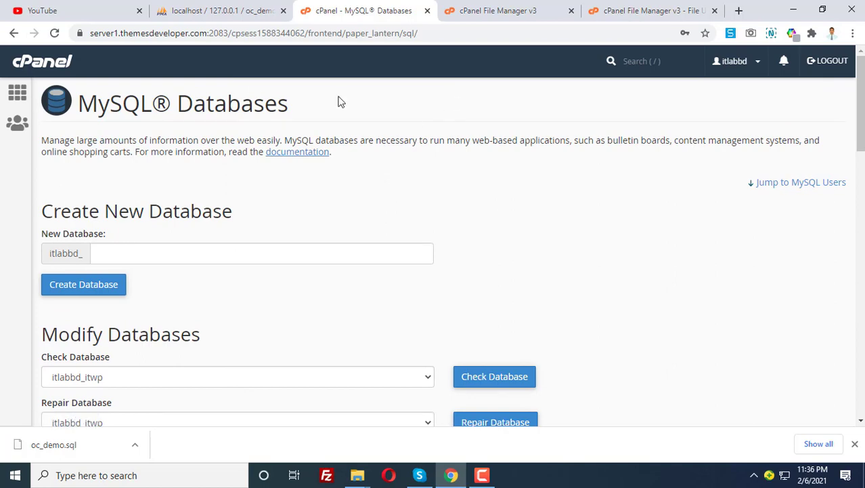
pyautogui.click(241, 17)
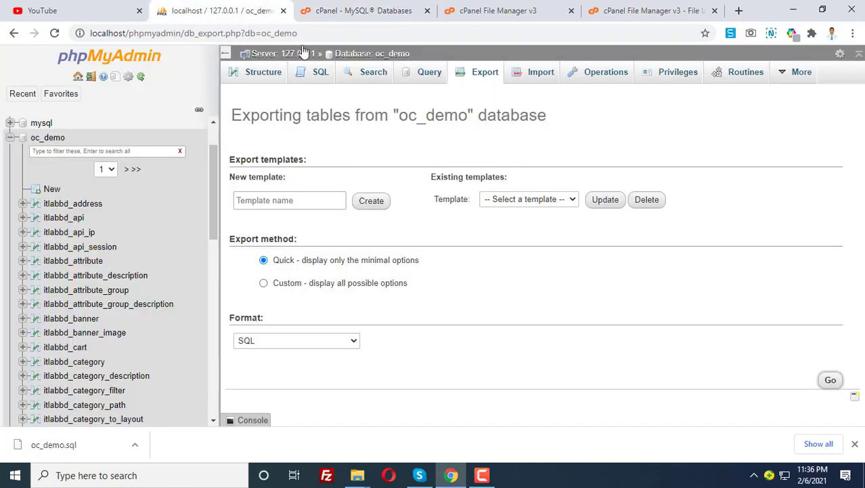
pyautogui.click(345, 11)
# Launch phpMyAdmin from the cPanel home Databases tools in a new tab.
pyautogui.click(17, 92)
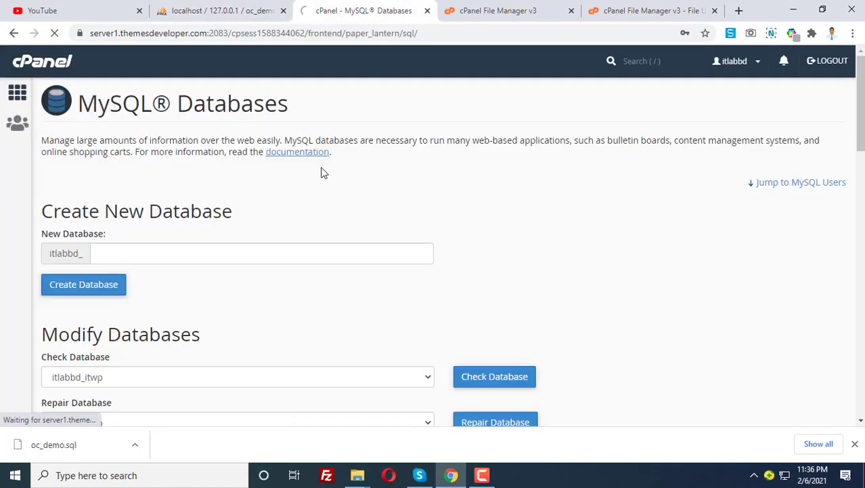
pyautogui.scroll(-3, 212, 290)
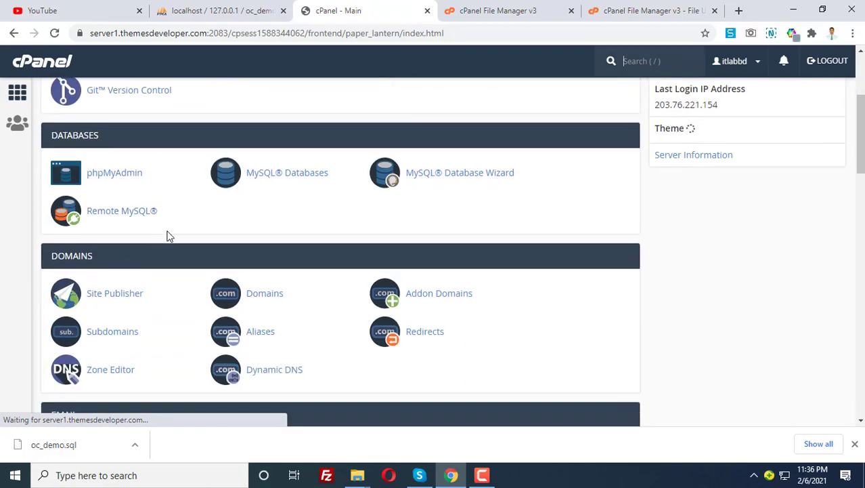
pyautogui.click(114, 174)
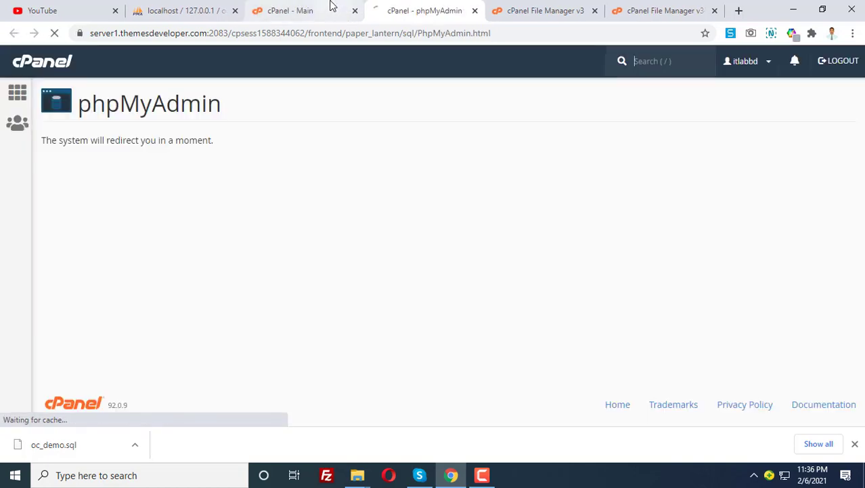
pyautogui.click(328, 10)
pyautogui.click(386, 11)
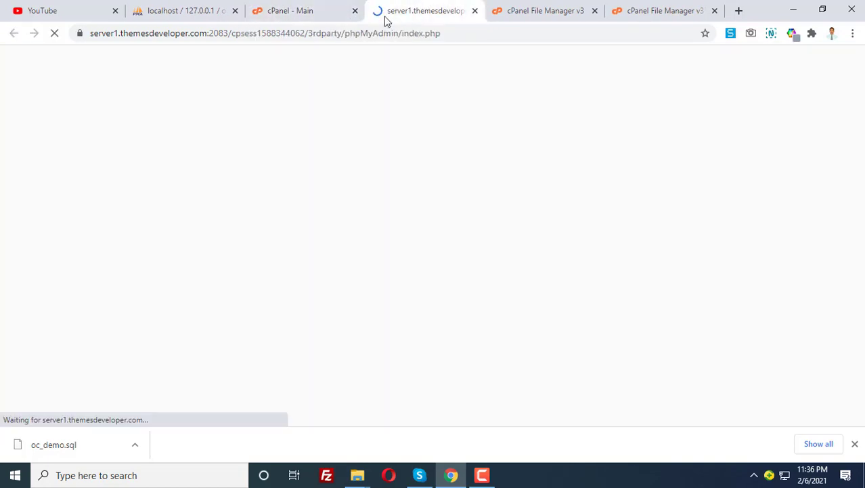
pyautogui.click(305, 10)
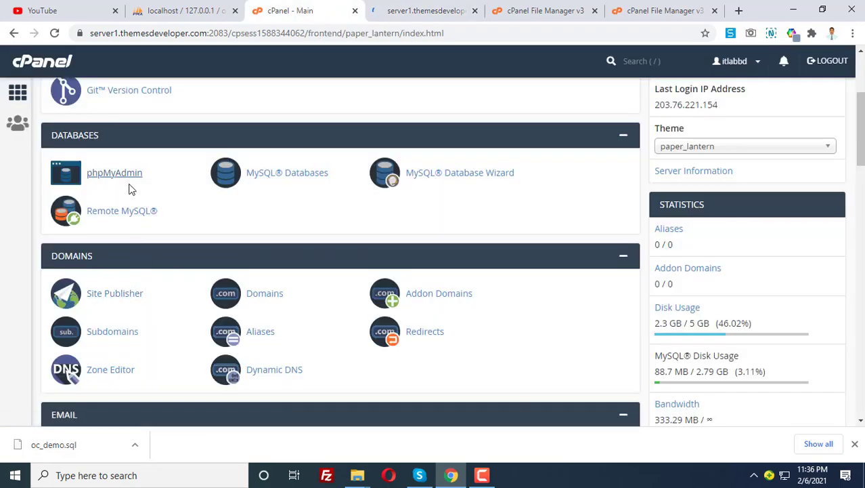
pyautogui.click(388, 11)
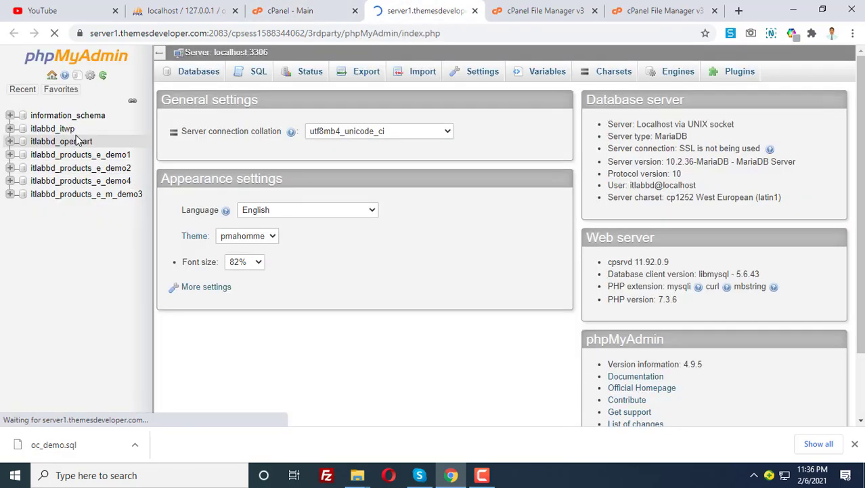
# Choose Downloads\oc_demo.sql as the import file for itlabbd_opencart.
pyautogui.click(62, 143)
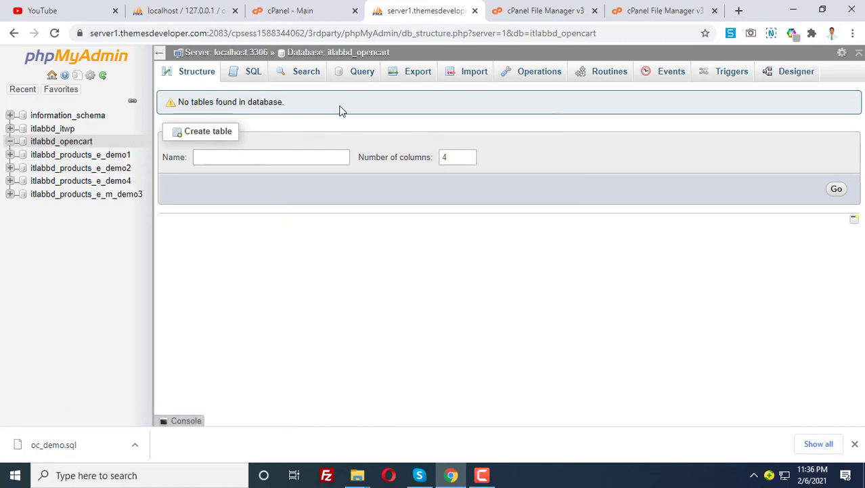
pyautogui.click(474, 78)
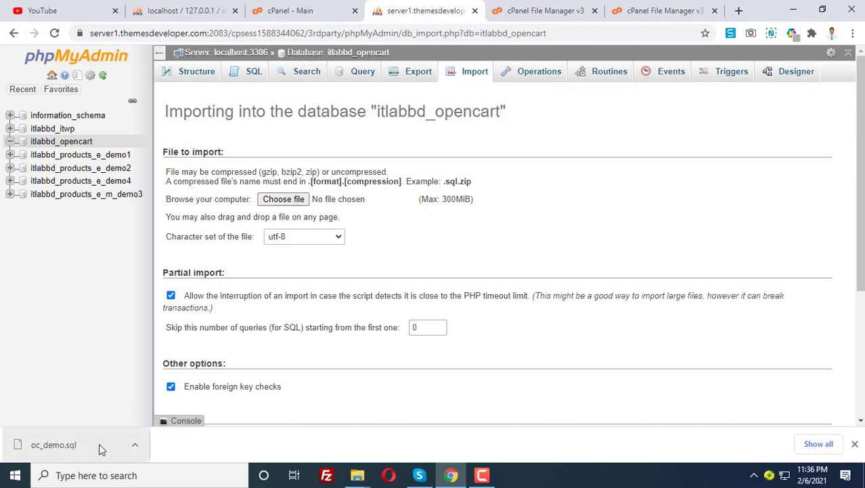
pyautogui.click(284, 200)
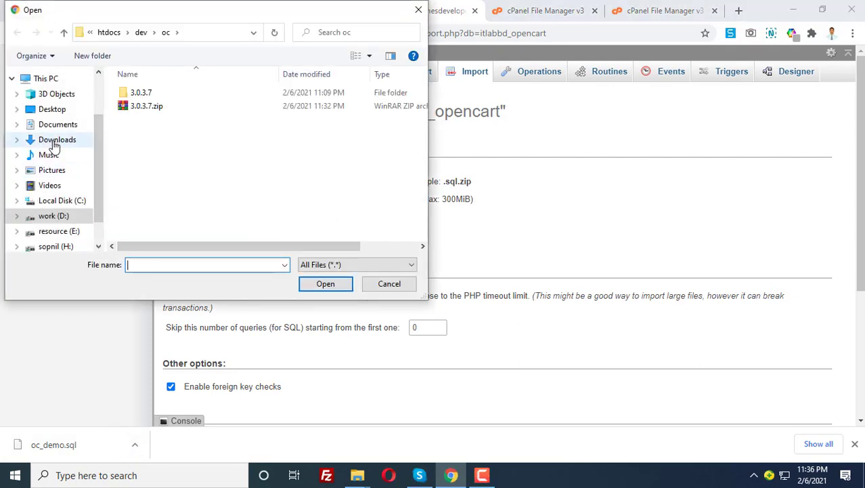
pyautogui.click(54, 141)
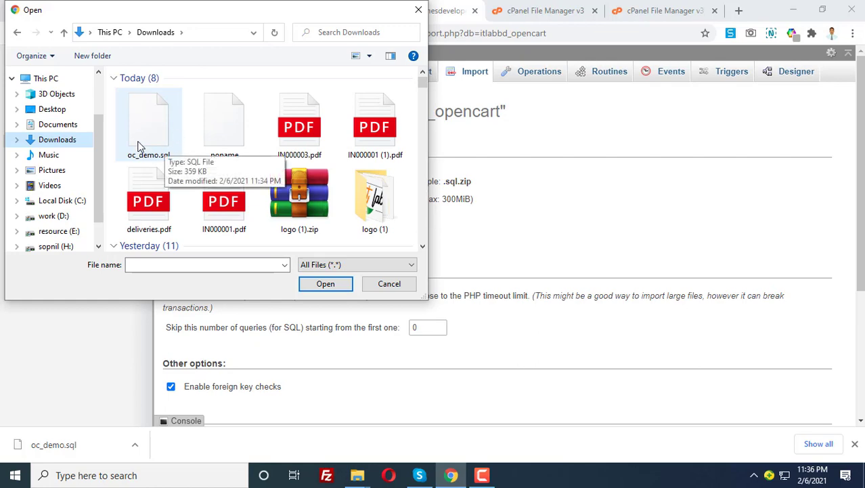
pyautogui.doubleClick(153, 136)
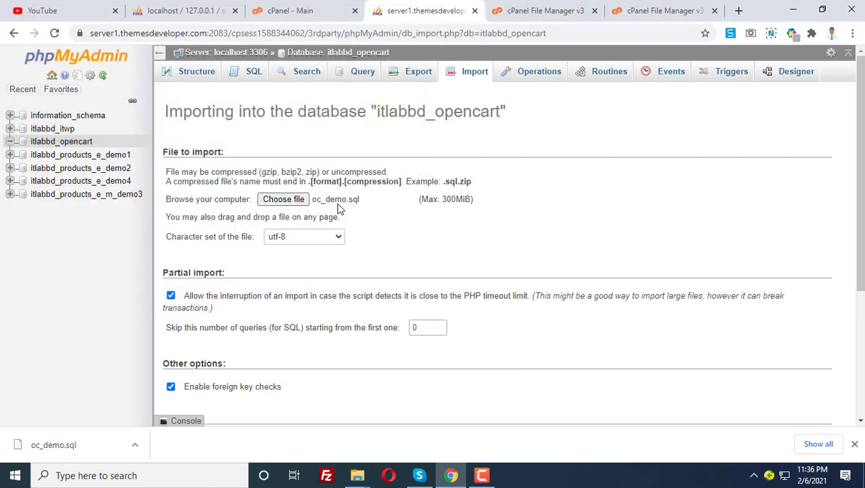
# Run the import and review the result of 446 executed queries.
pyautogui.scroll(-2, 366, 203)
pyautogui.scroll(2, 366, 205)
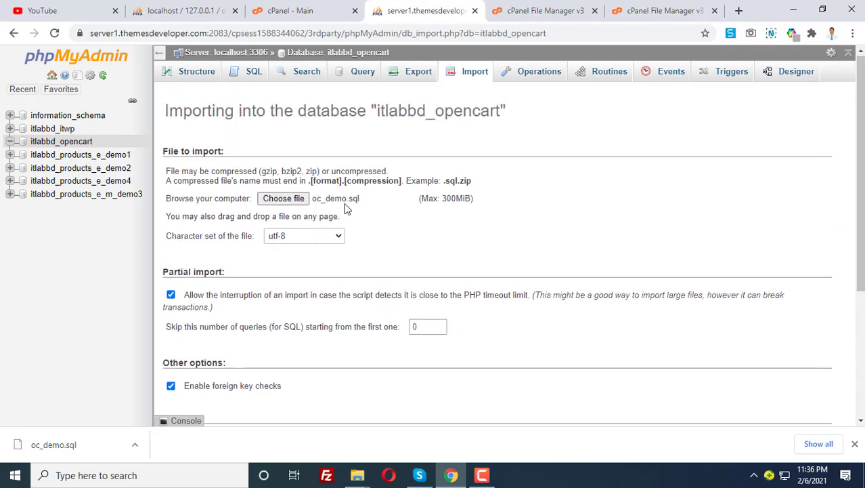
pyautogui.scroll(-3, 344, 203)
pyautogui.click(186, 375)
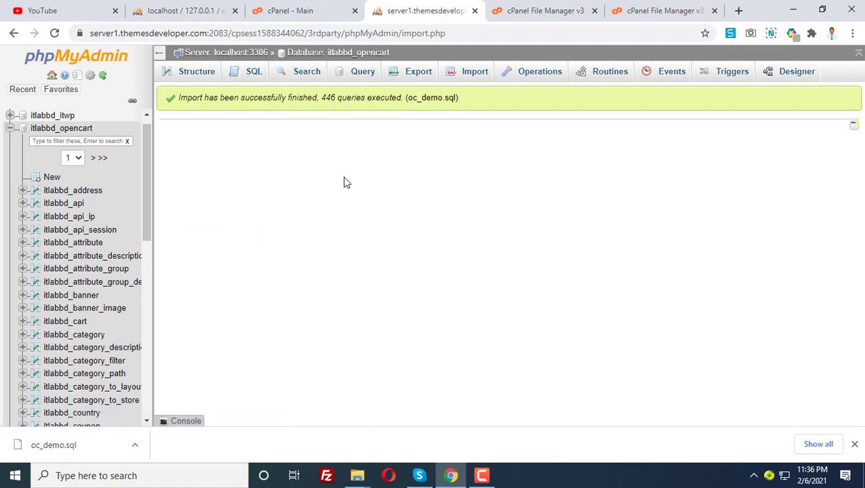
pyautogui.scroll(-7, 73, 220)
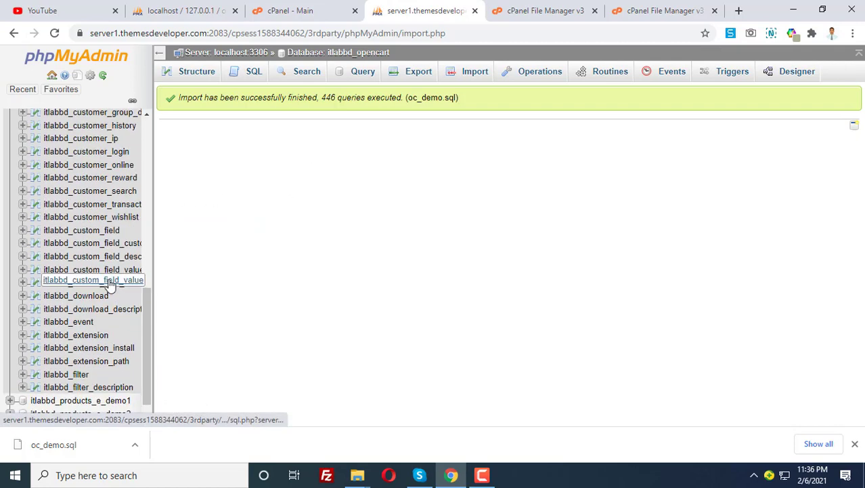
pyautogui.scroll(2, 108, 210)
pyautogui.scroll(2, 135, 237)
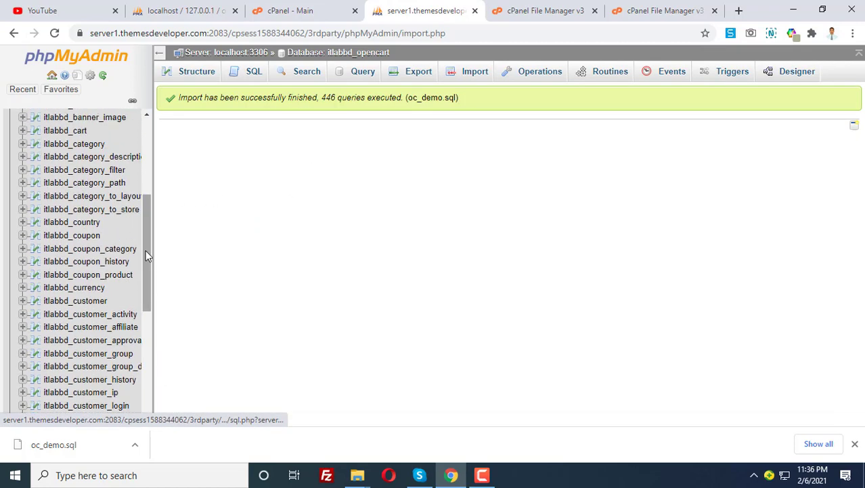
pyautogui.scroll(4, 152, 230)
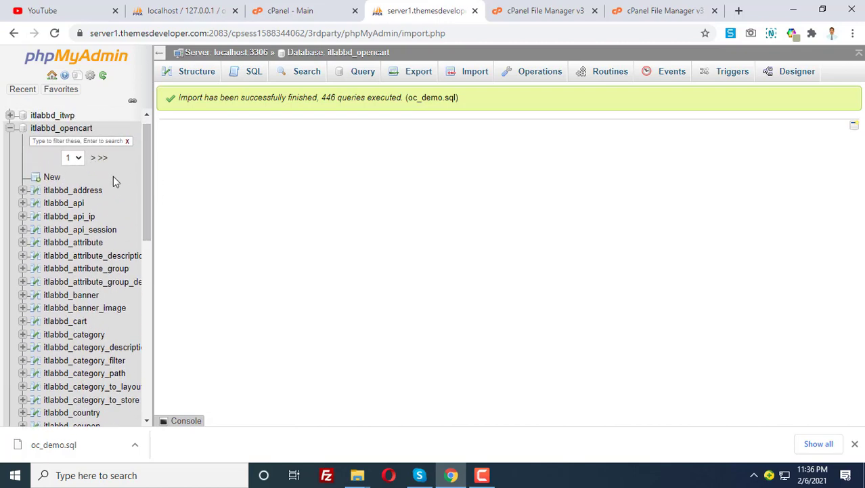
pyautogui.scroll(-3, 146, 251)
pyautogui.scroll(2, 145, 252)
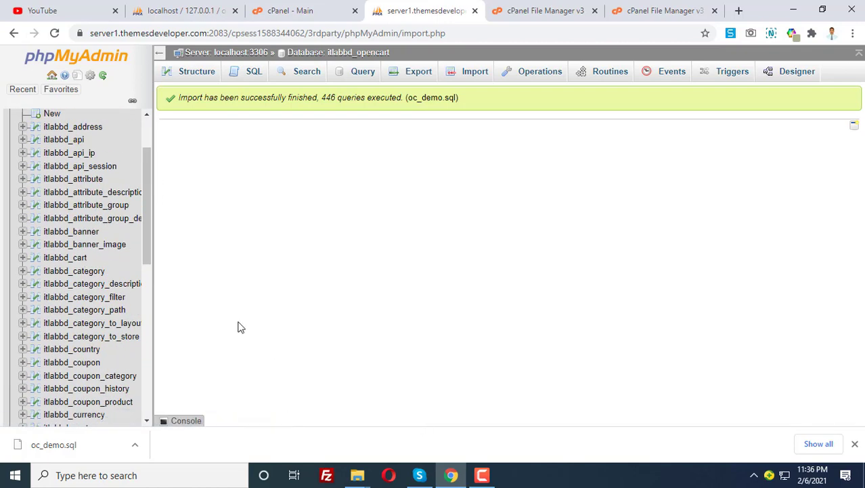
pyautogui.scroll(1, 113, 268)
pyautogui.scroll(1, 113, 267)
# Return to File Manager and refresh the public_html/oc listing.
pyautogui.click(309, 10)
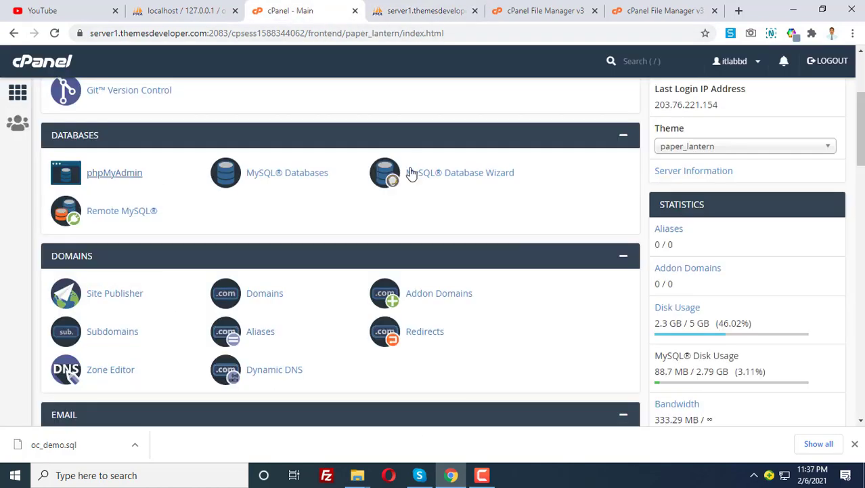
pyautogui.scroll(2, 269, 196)
pyautogui.scroll(1, 269, 196)
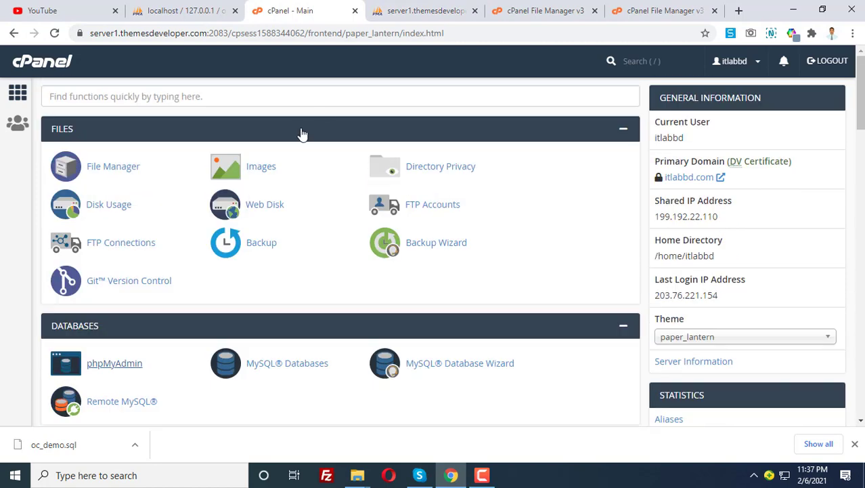
pyautogui.click(528, 7)
pyautogui.click(655, 8)
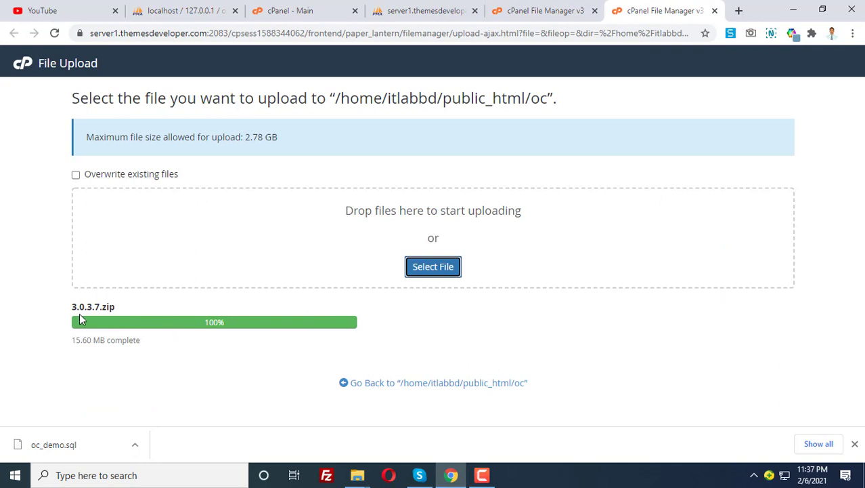
pyautogui.click(541, 10)
pyautogui.click(480, 136)
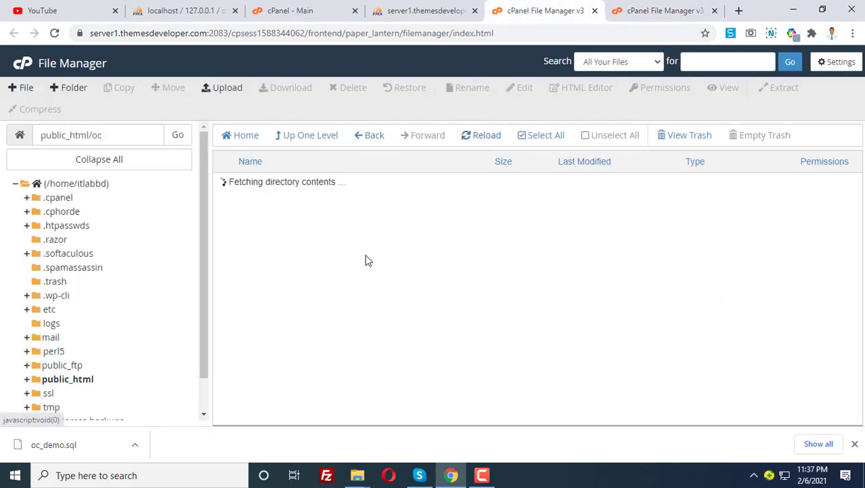
# Extract 3.0.3.7.zip into public_html/oc, producing the 3.0.3.7 folder.
pyautogui.rightClick(223, 189)
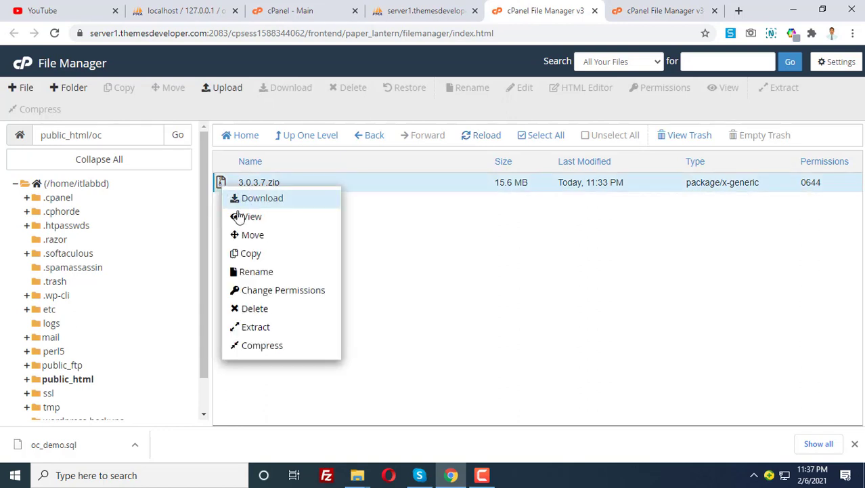
pyautogui.click(234, 324)
pyautogui.click(528, 301)
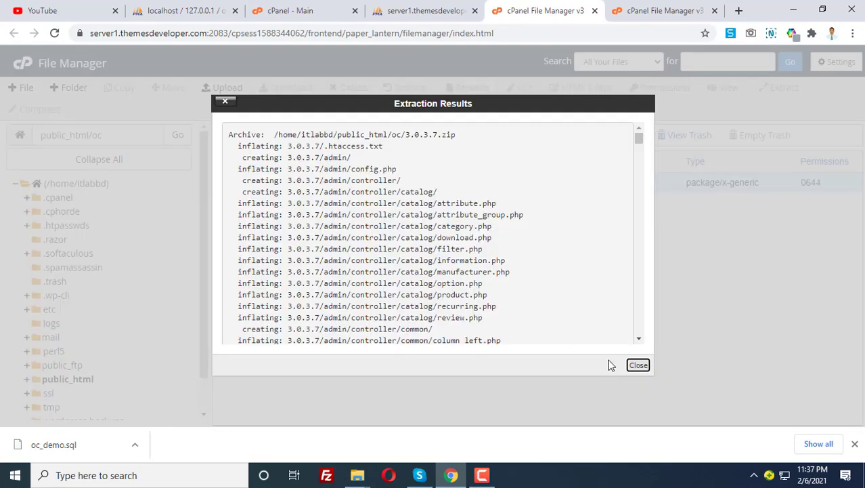
pyautogui.click(637, 364)
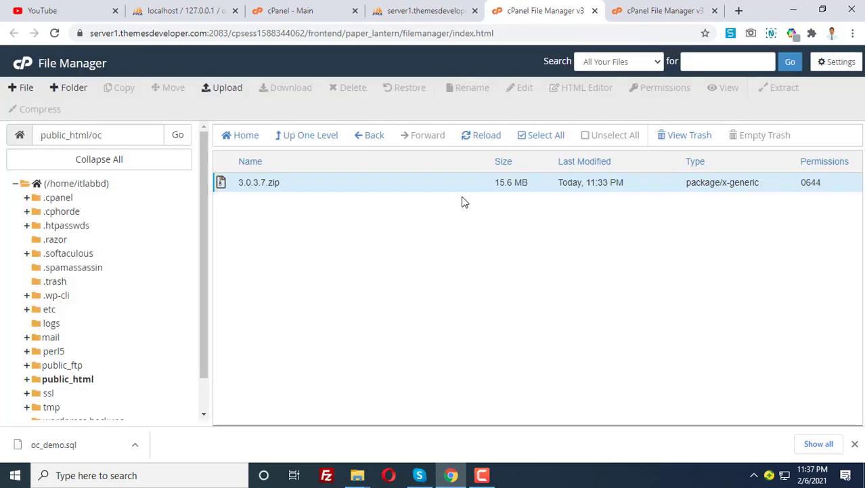
pyautogui.click(465, 138)
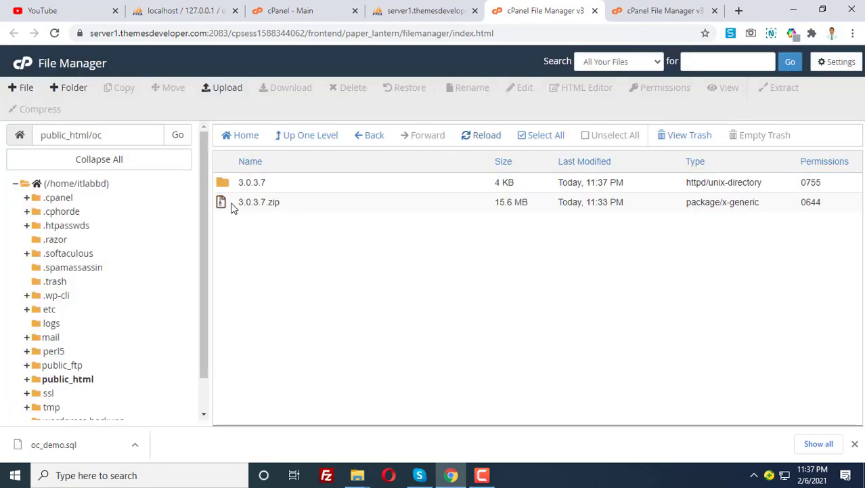
# Delete 3.0.3.7.zip permanently, skipping the trash.
pyautogui.click(231, 205)
pyautogui.click(351, 88)
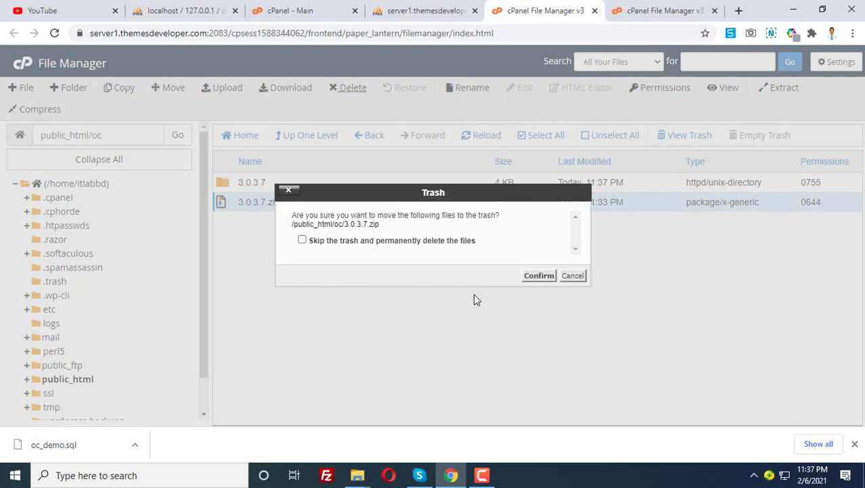
pyautogui.click(406, 241)
pyautogui.click(539, 275)
pyautogui.click(230, 184)
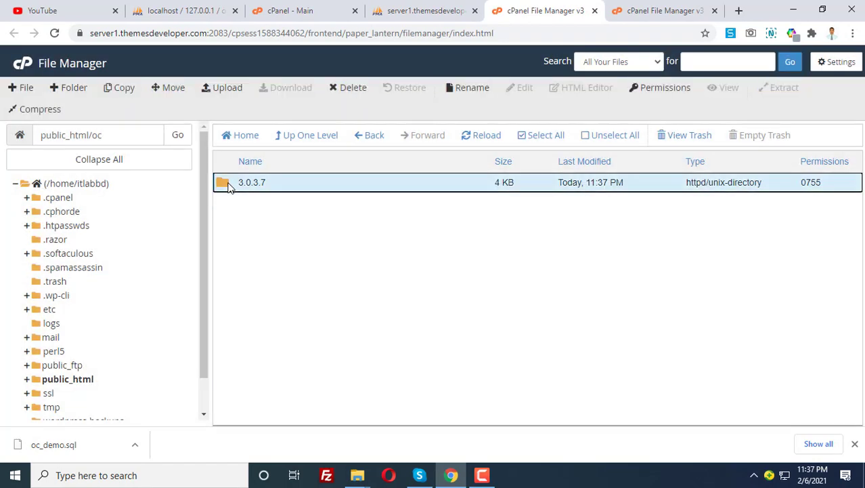
# Move all OpenCart files from the 3.0.3.7 folder up into /public_html/oc/.
pyautogui.doubleClick(229, 186)
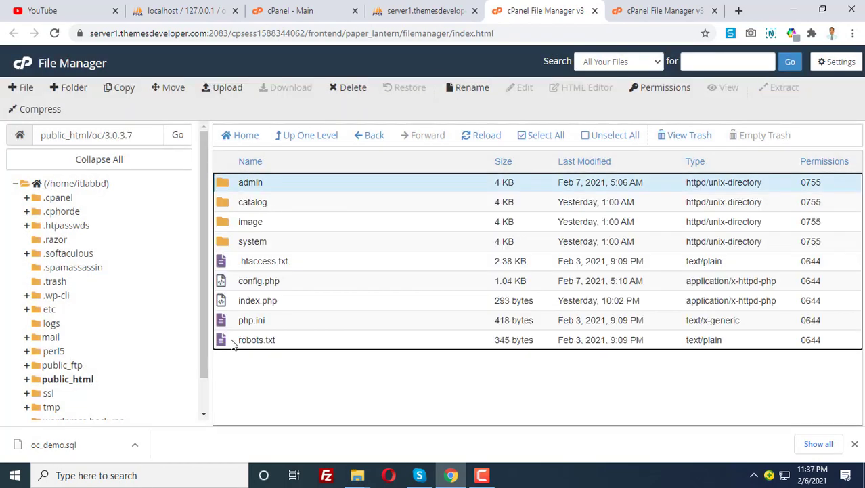
pyautogui.moveTo(233, 344); pyautogui.dragTo(291, 151)
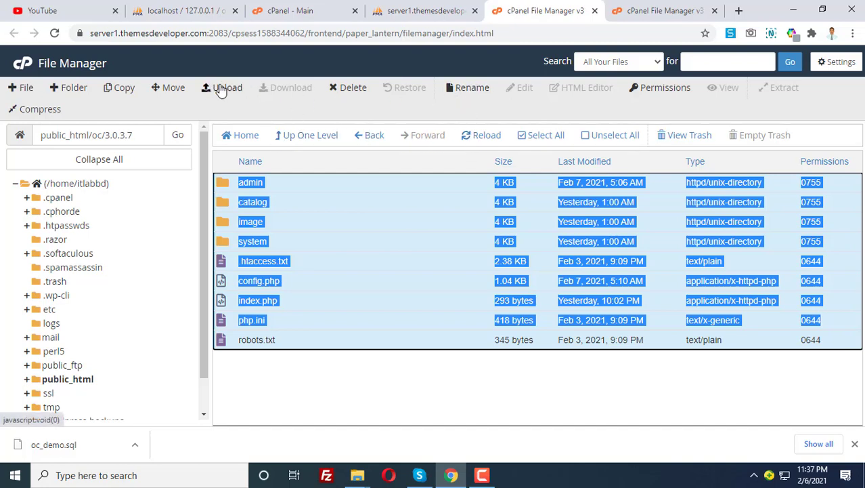
pyautogui.click(174, 88)
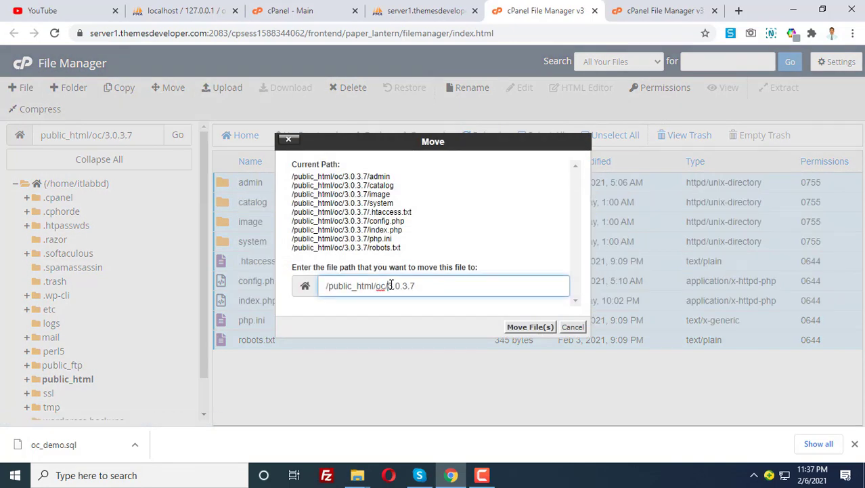
pyautogui.moveTo(390, 285); pyautogui.dragTo(444, 287)
pyautogui.press('BackSpace')
pyautogui.click(530, 327)
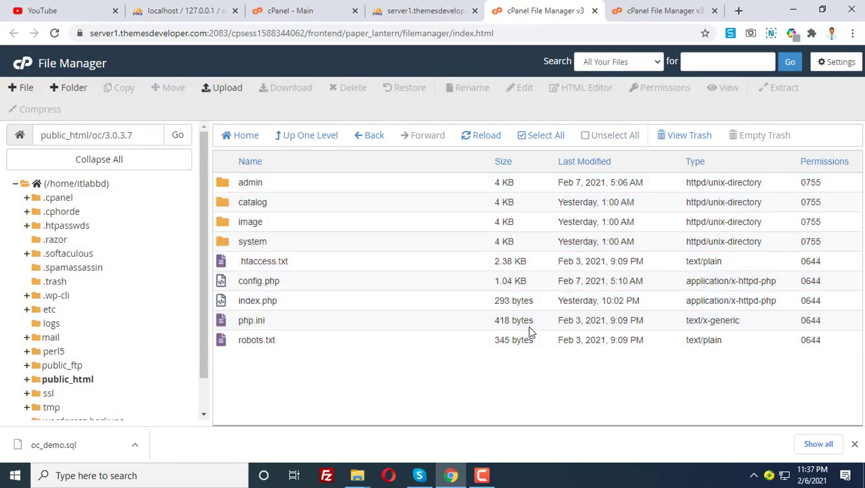
# In public_html/oc, permanently delete the empty 3.0.3.7 folder with 'Skip the trash' checked.
pyautogui.moveTo(107, 138); pyautogui.dragTo(155, 138)
pyautogui.press('BackSpace')
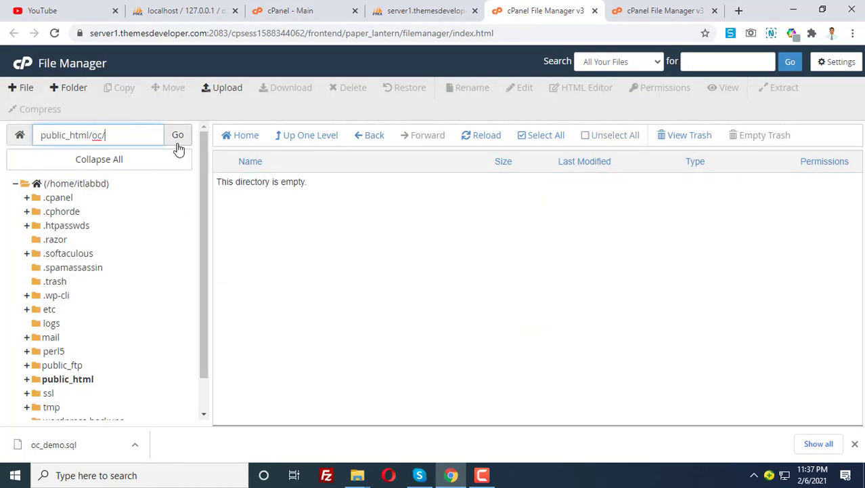
pyautogui.click(177, 136)
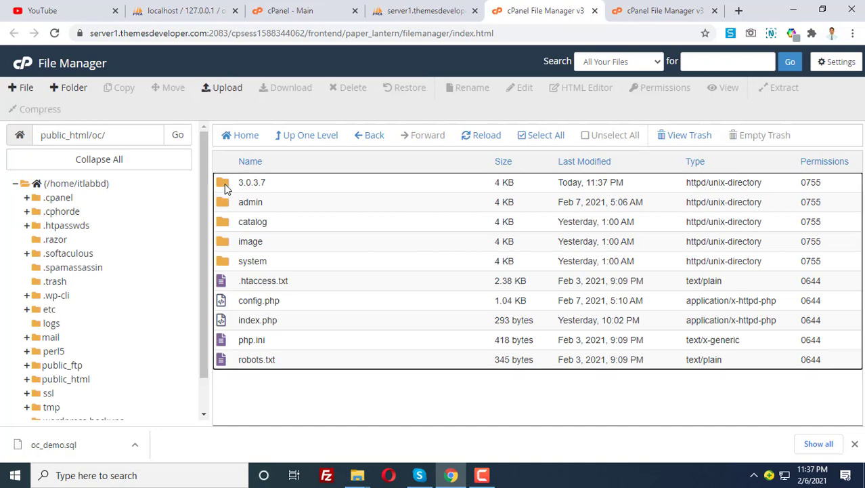
pyautogui.click(225, 184)
pyautogui.click(344, 88)
pyautogui.click(302, 240)
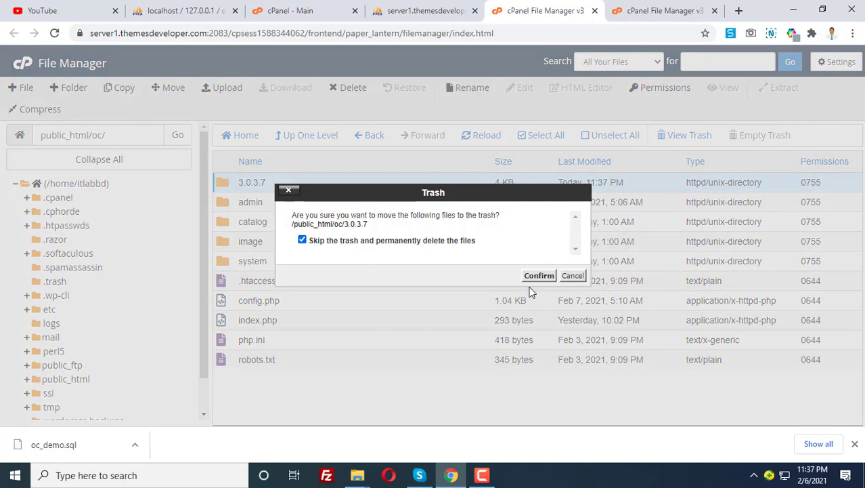
pyautogui.click(539, 276)
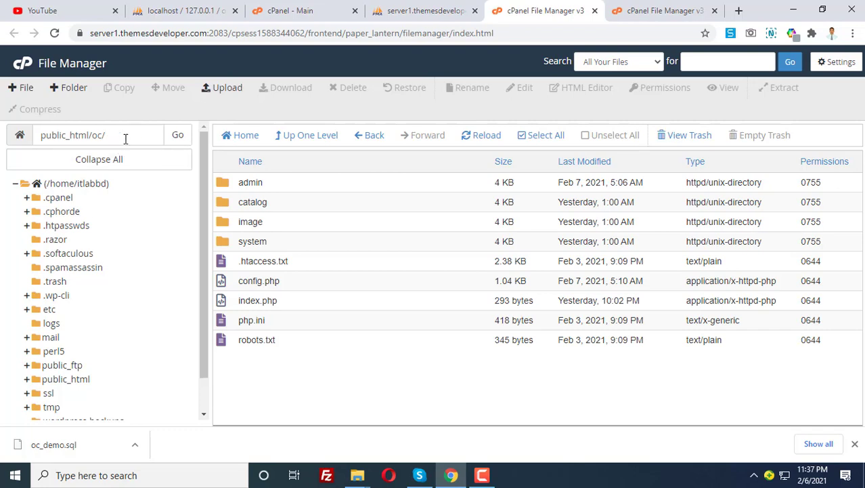
# Load itlabbd.com/oc in a new tab, check the D:/xampp startup.php error, return to File Manager.
pyautogui.click(738, 10)
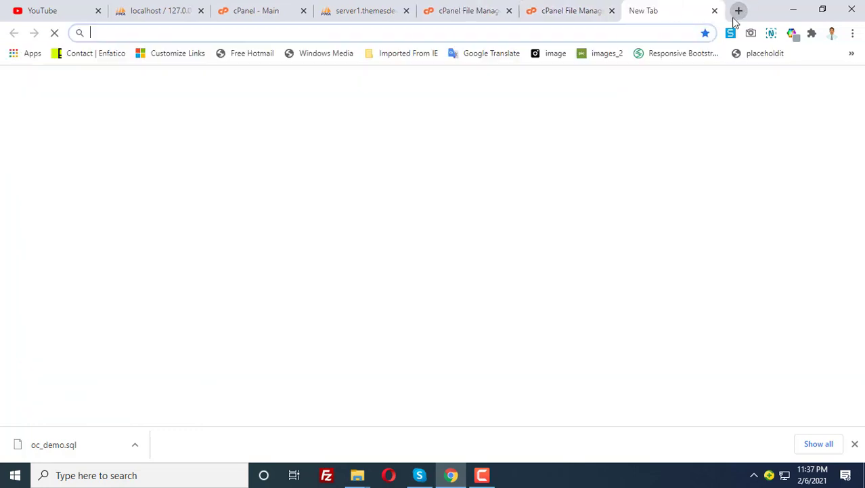
pyautogui.write('itlabbd.com/')
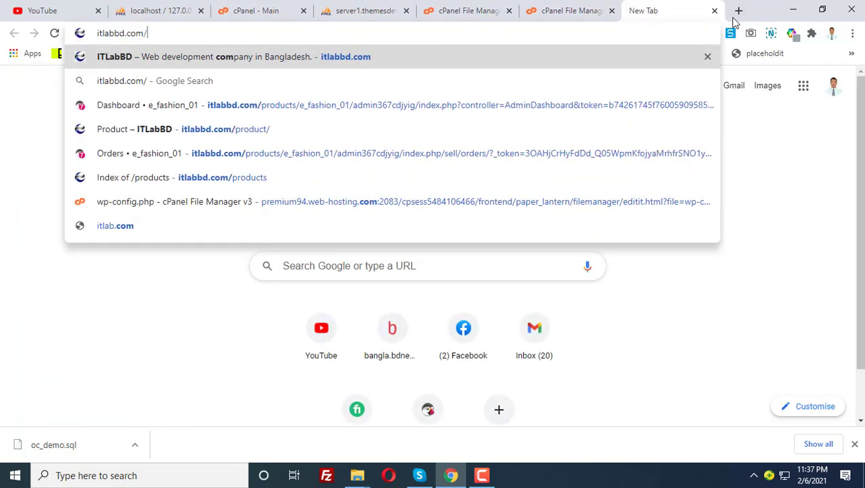
pyautogui.write('oc')
pyautogui.press('Return')
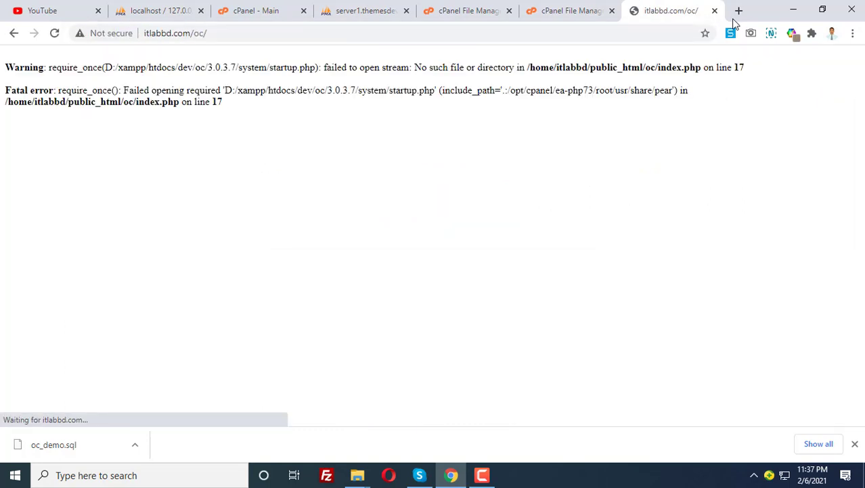
pyautogui.moveTo(57, 68); pyautogui.dragTo(378, 164)
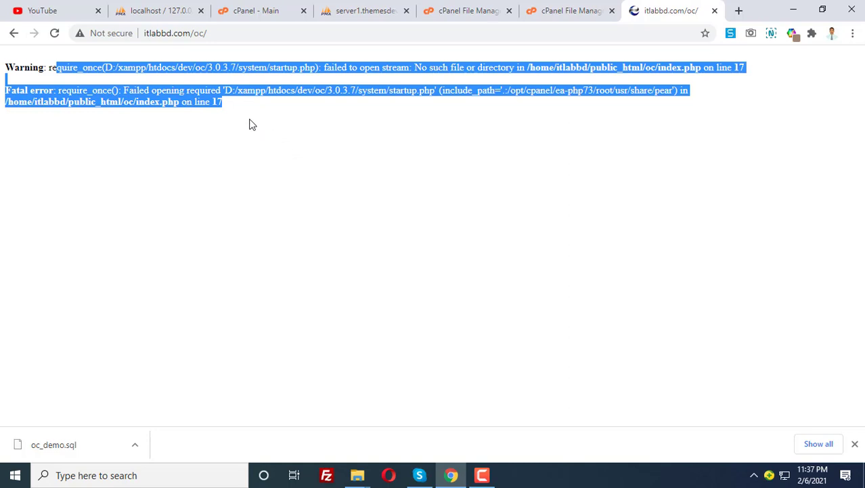
pyautogui.click(359, 125)
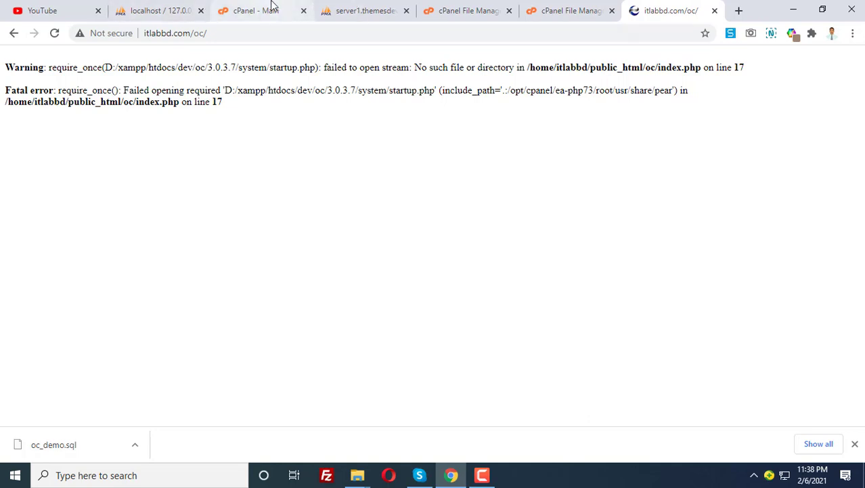
pyautogui.click(440, 10)
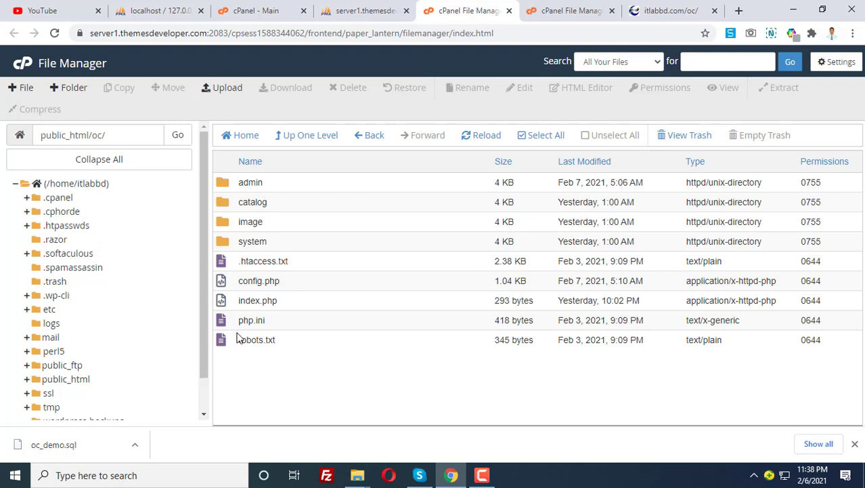
# Open the root config.php of public_html/oc in the cPanel code editor.
pyautogui.click(247, 283)
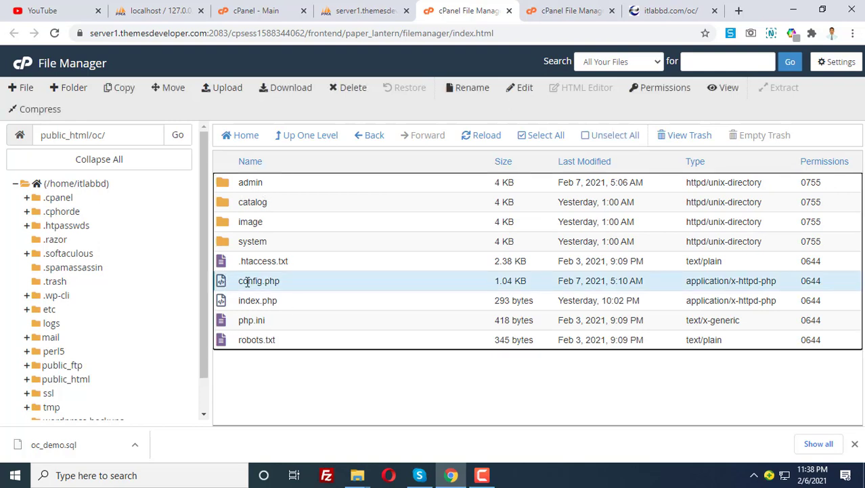
pyautogui.doubleClick(230, 181)
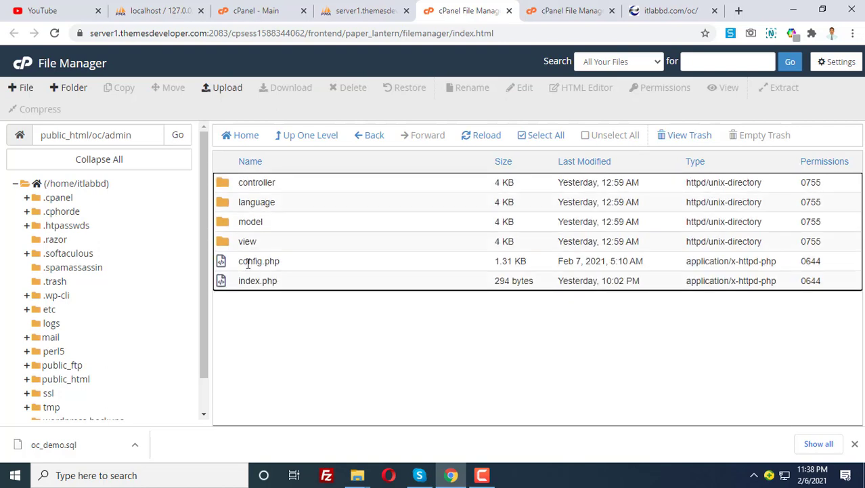
pyautogui.click(303, 136)
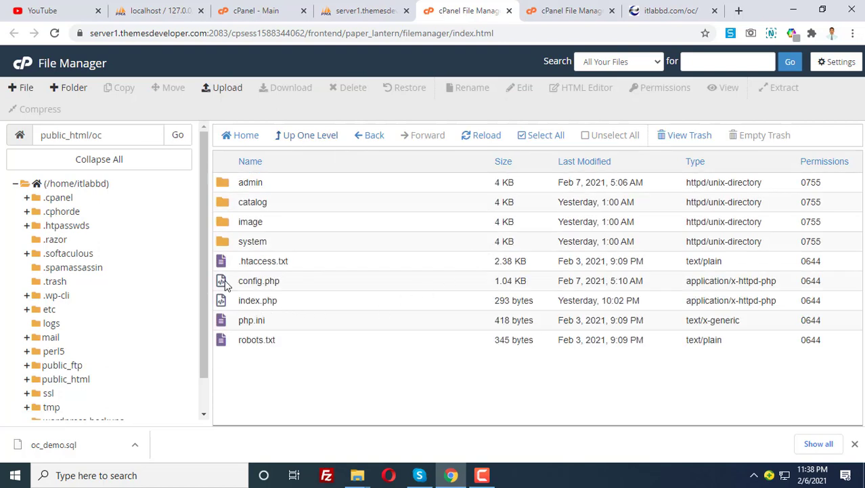
pyautogui.click(257, 282)
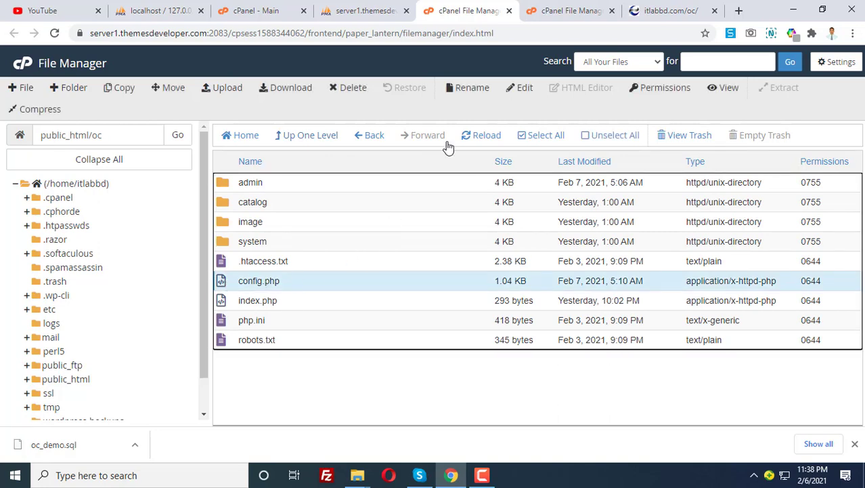
pyautogui.click(525, 90)
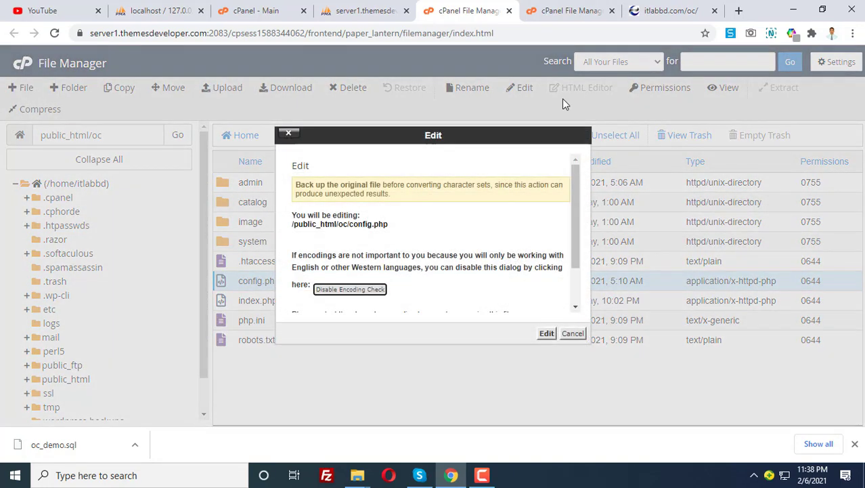
pyautogui.click(546, 332)
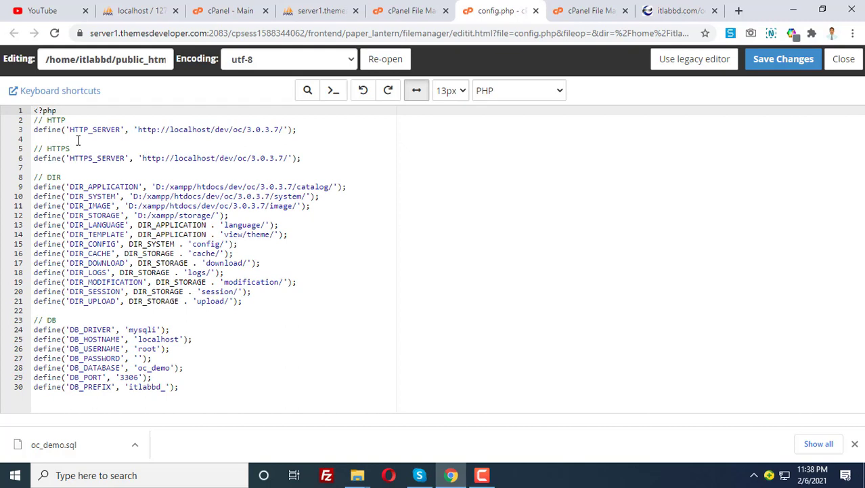
# Review config.php's localhost URL, D:/xampp paths and root database credentials.
pyautogui.doubleClick(208, 129)
pyautogui.click(214, 129)
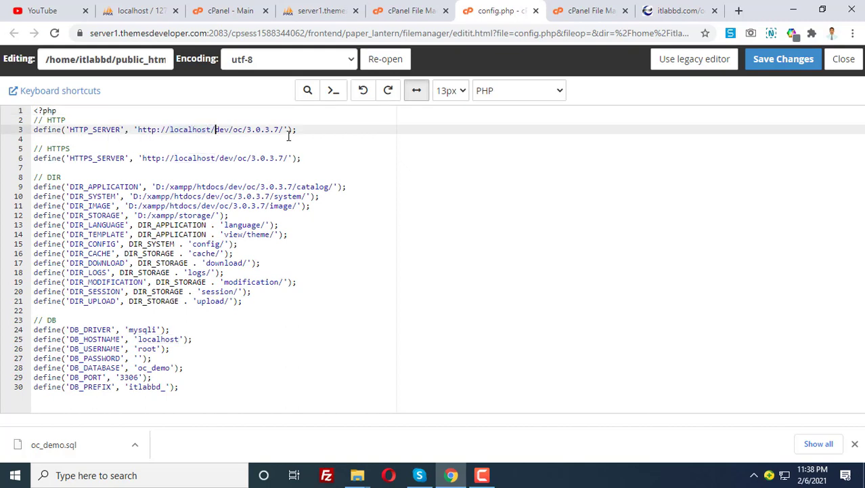
pyautogui.moveTo(283, 130); pyautogui.dragTo(139, 130)
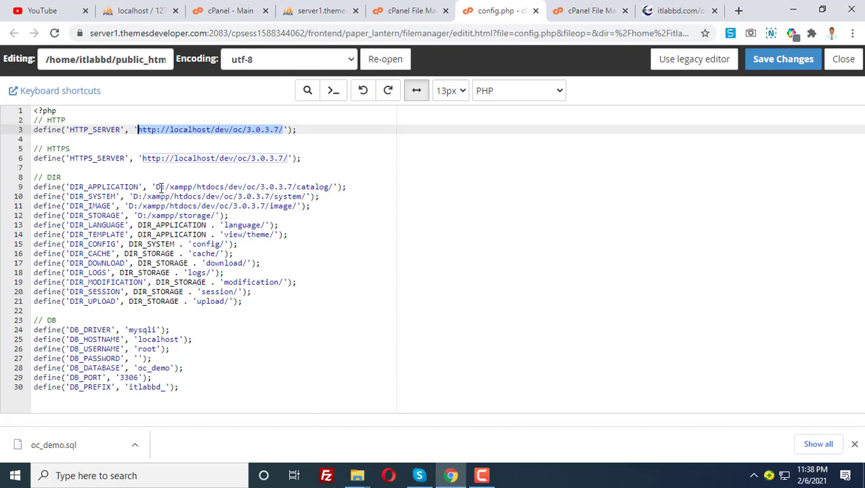
pyautogui.moveTo(157, 187); pyautogui.dragTo(296, 186)
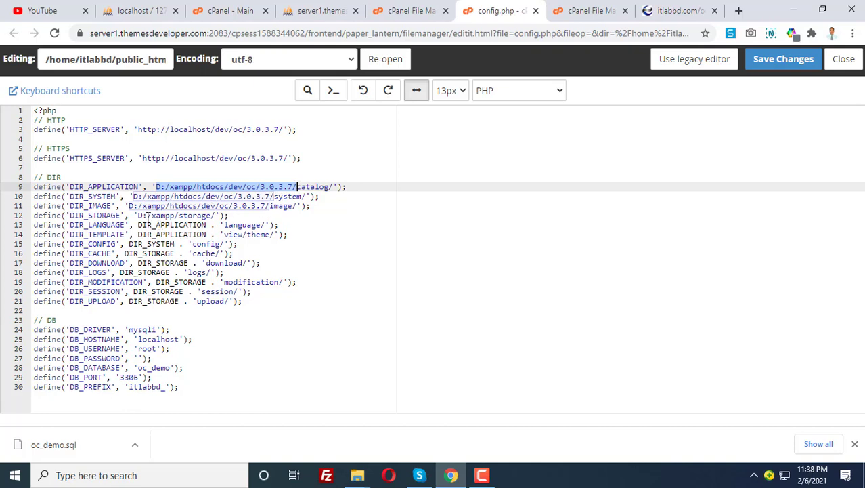
pyautogui.moveTo(138, 215); pyautogui.dragTo(179, 215)
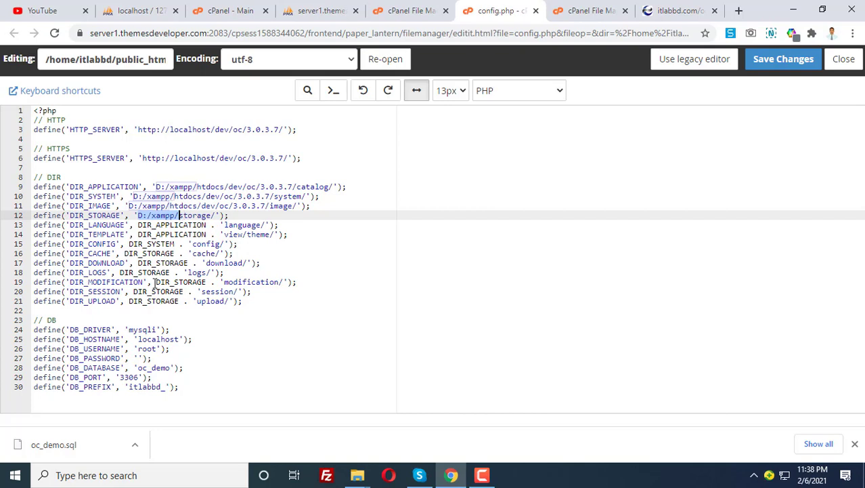
pyautogui.doubleClick(146, 348)
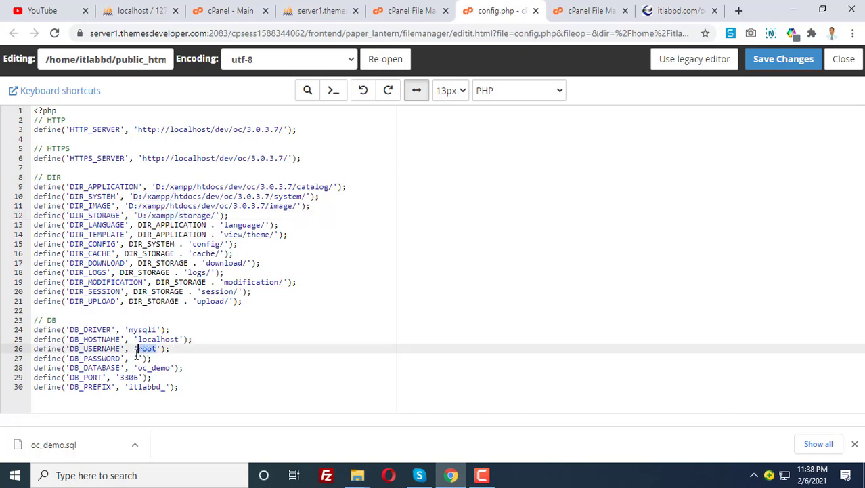
pyautogui.click(136, 357)
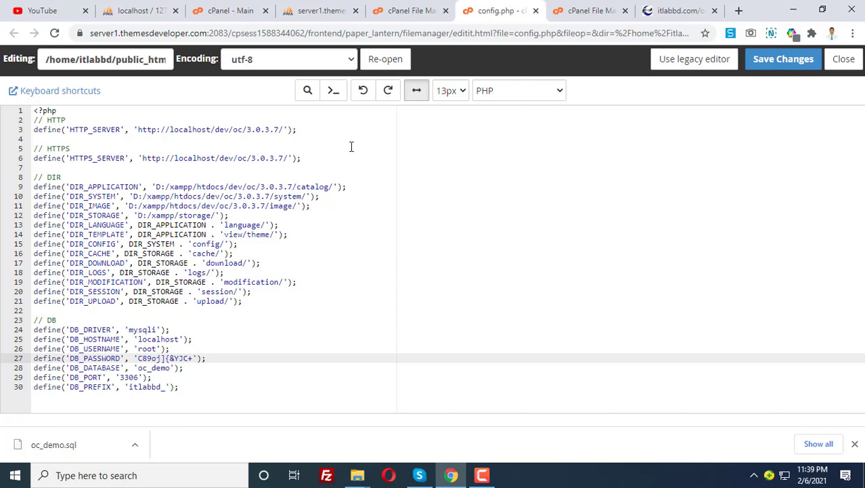
# Copy the hosting database name from phpMyAdmin and paste it over DB_USERNAME and DB_DATABASE.
pyautogui.click(415, 10)
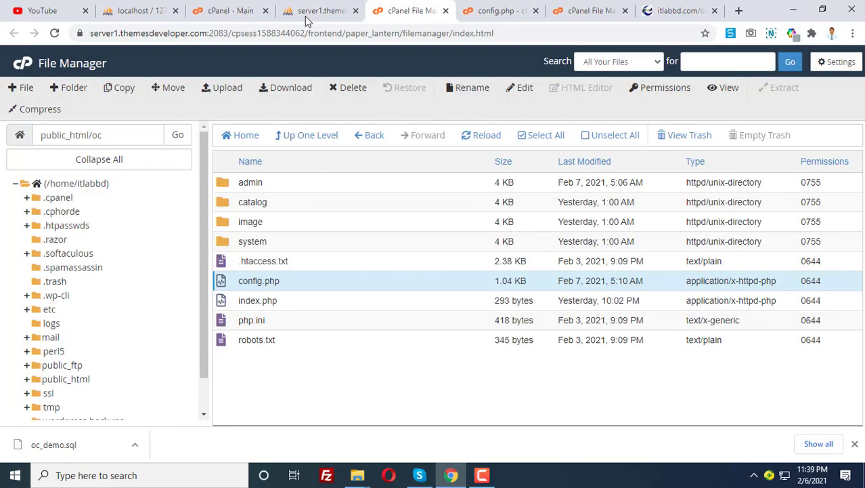
pyautogui.click(245, 8)
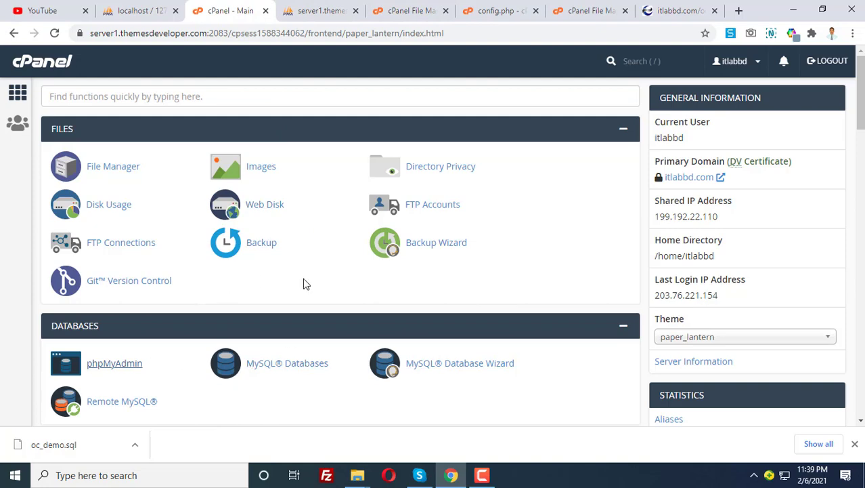
pyautogui.click(319, 8)
pyautogui.doubleClick(102, 147)
pyautogui.hotkey('ctrl', 'c')
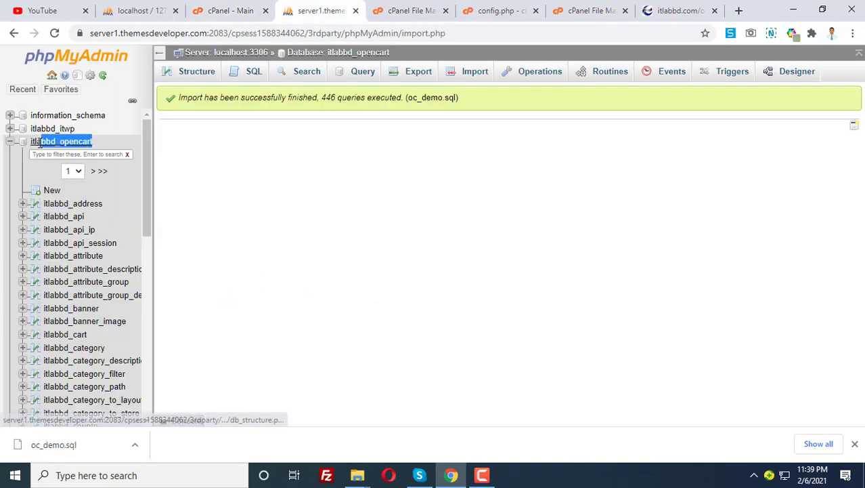
pyautogui.click(424, 7)
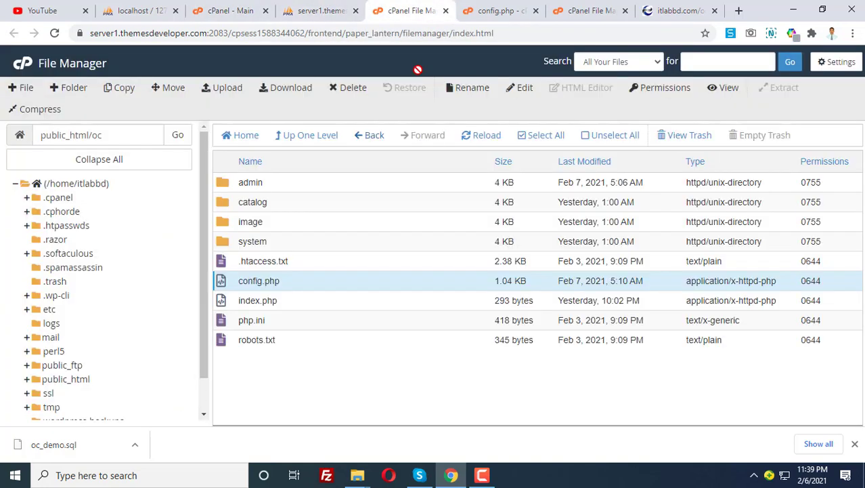
pyautogui.click(484, 9)
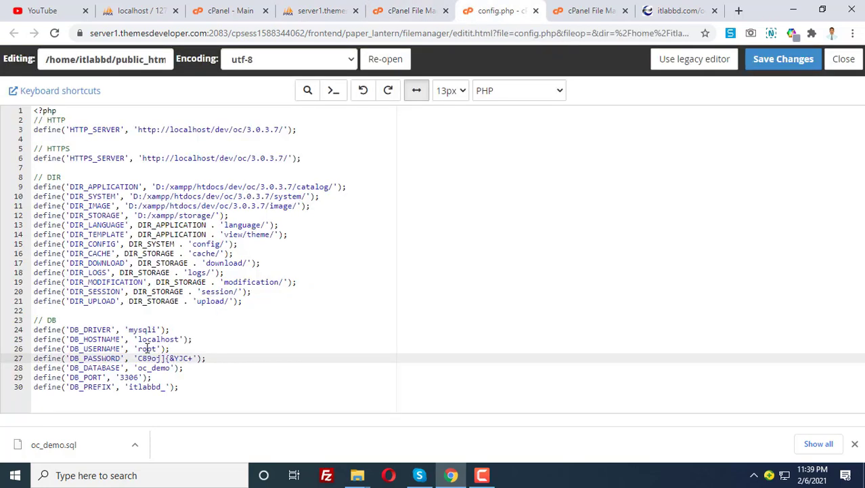
pyautogui.doubleClick(145, 348)
pyautogui.hotkey('ctrl', 'v')
pyautogui.doubleClick(154, 367)
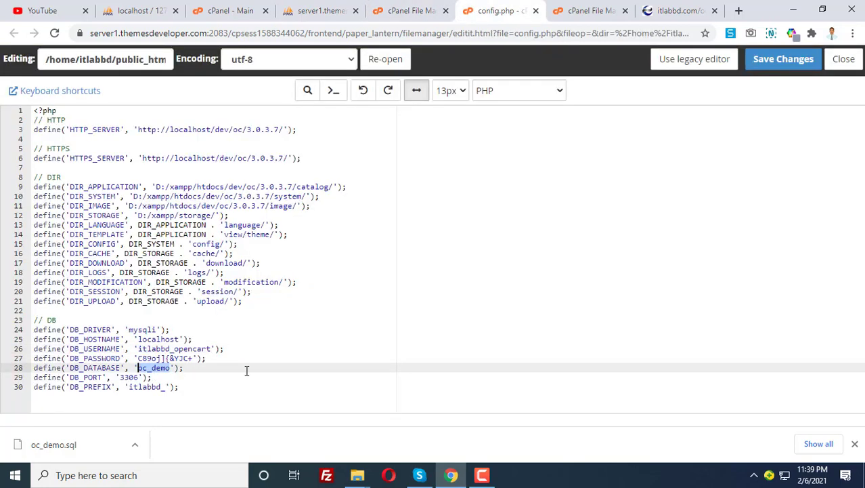
pyautogui.hotkey('ctrl', 'v')
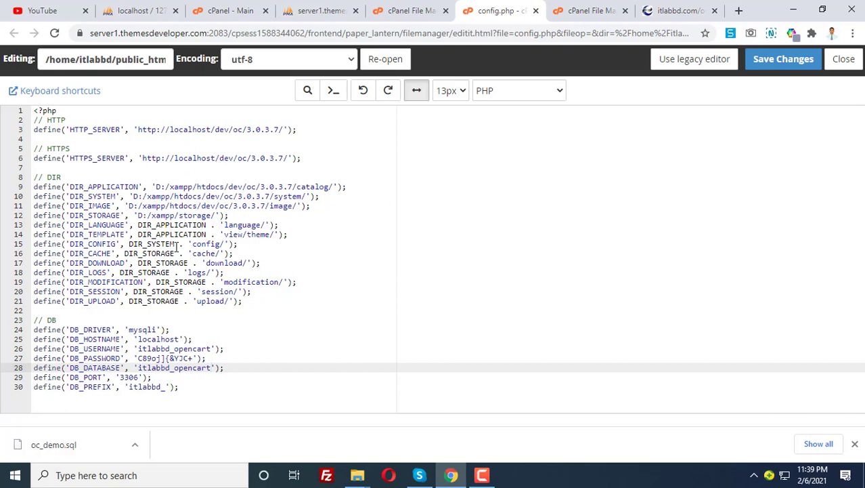
# Copy the live store's itlabbd.com/oc/ address from the storefront tab.
pyautogui.click(691, 11)
pyautogui.click(236, 31)
pyautogui.hotkey('ctrl', 'c')
pyautogui.click(329, 8)
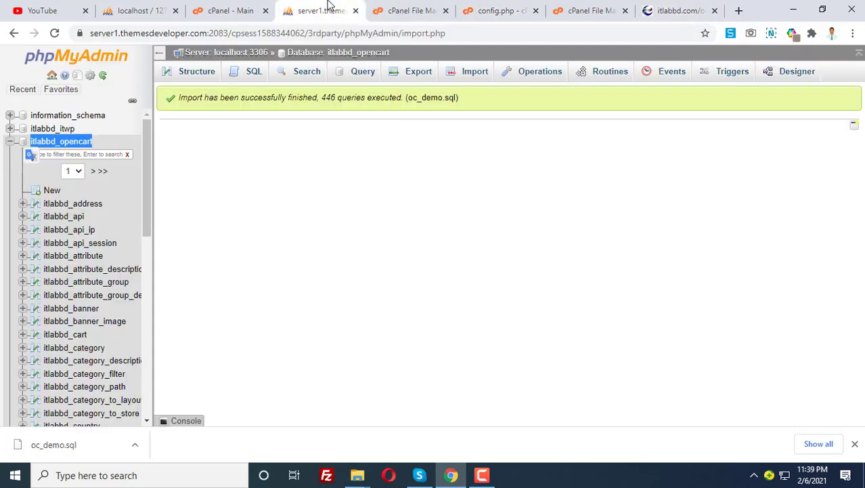
pyautogui.click(434, 9)
pyautogui.click(509, 9)
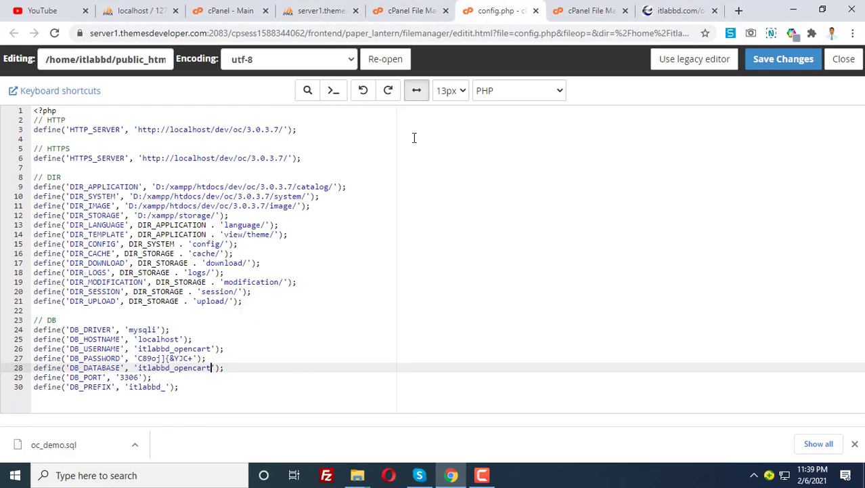
# Paste the live /oc/ address over the localhost URLs on lines 3 and 6.
pyautogui.moveTo(283, 129); pyautogui.dragTo(139, 132)
pyautogui.hotkey('ctrl', 'v')
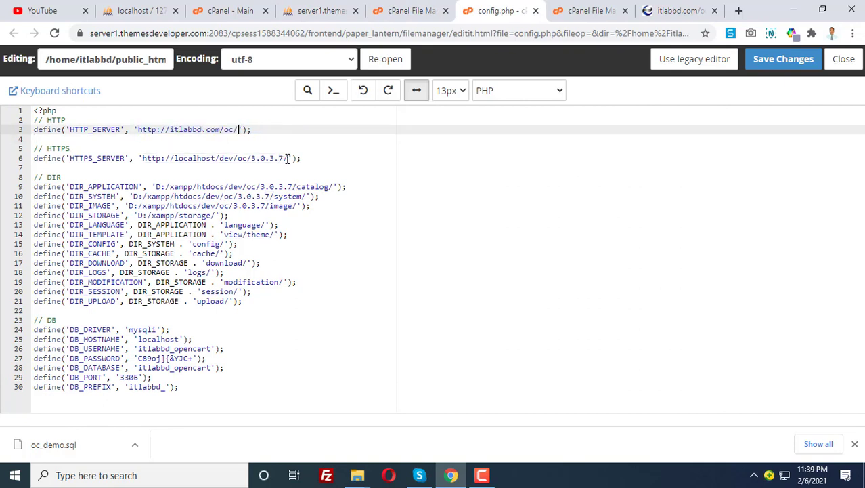
pyautogui.moveTo(287, 157); pyautogui.dragTo(142, 157)
pyautogui.hotkey('ctrl', 'v')
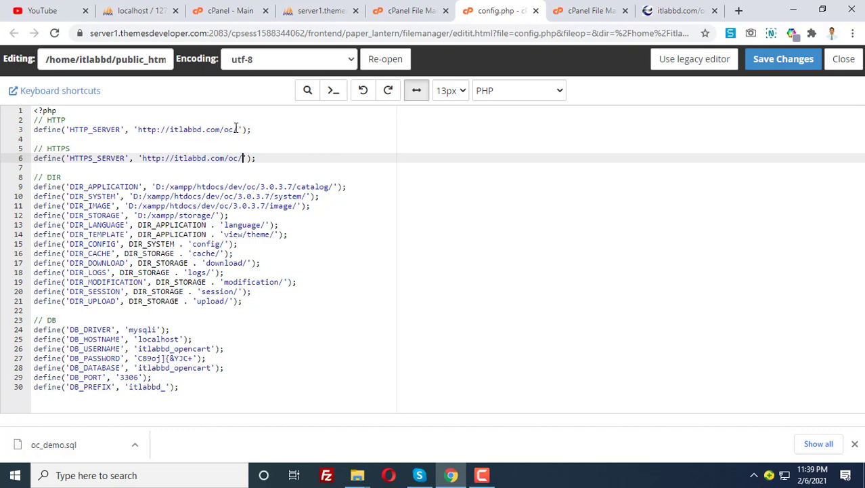
pyautogui.moveTo(239, 129); pyautogui.dragTo(225, 129)
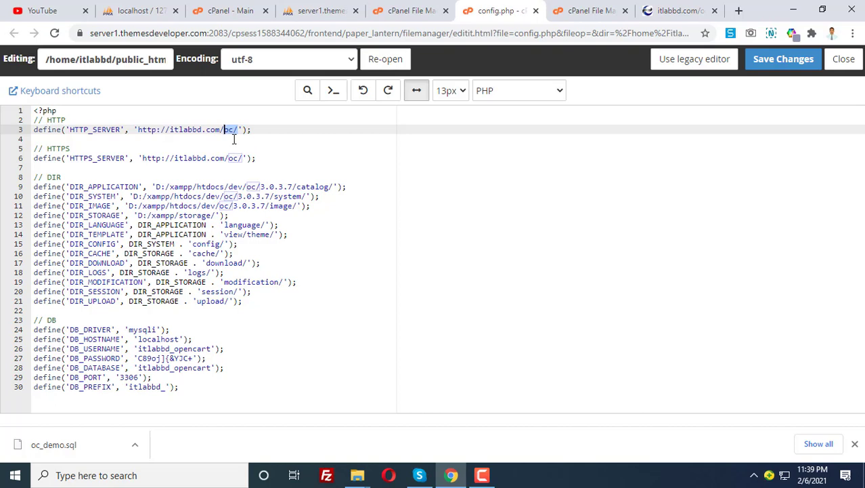
pyautogui.click(292, 196)
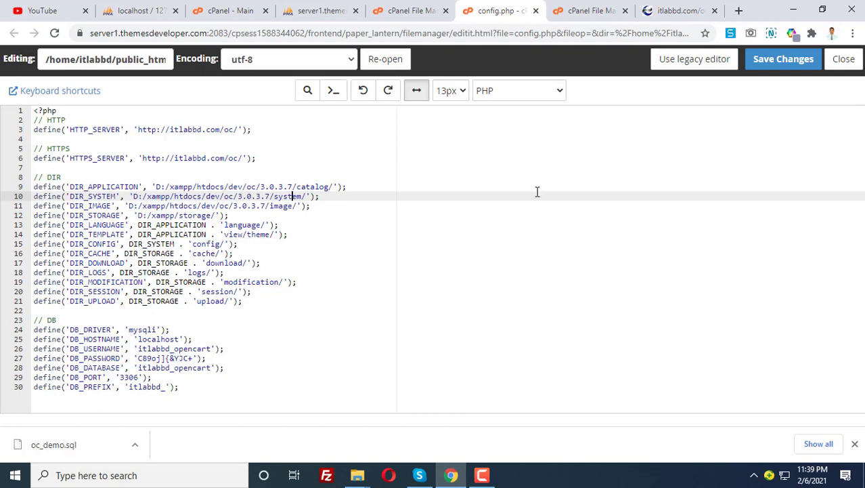
pyautogui.click(481, 474)
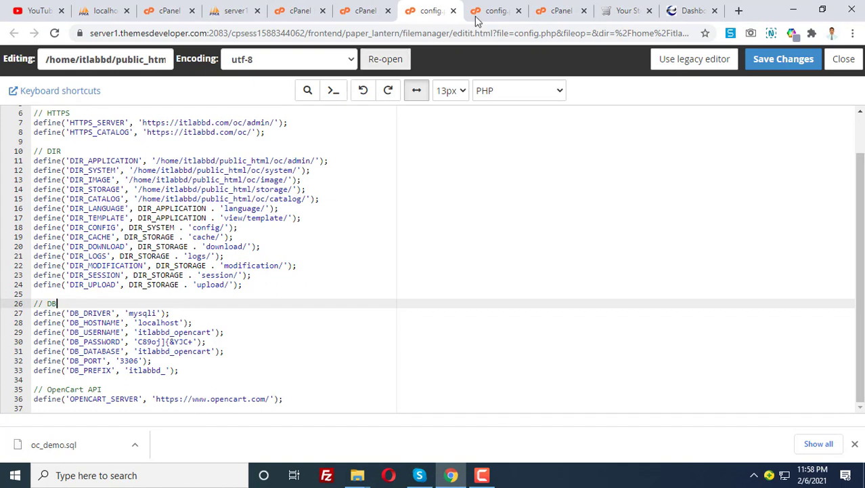
# Compare the full file paths of the storefront and admin config.php editor tabs.
pyautogui.click(497, 8)
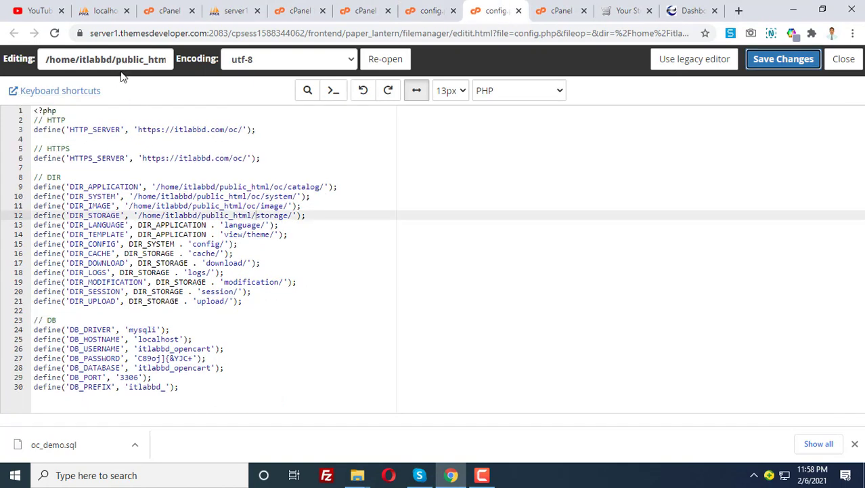
pyautogui.moveTo(115, 61); pyautogui.dragTo(191, 66)
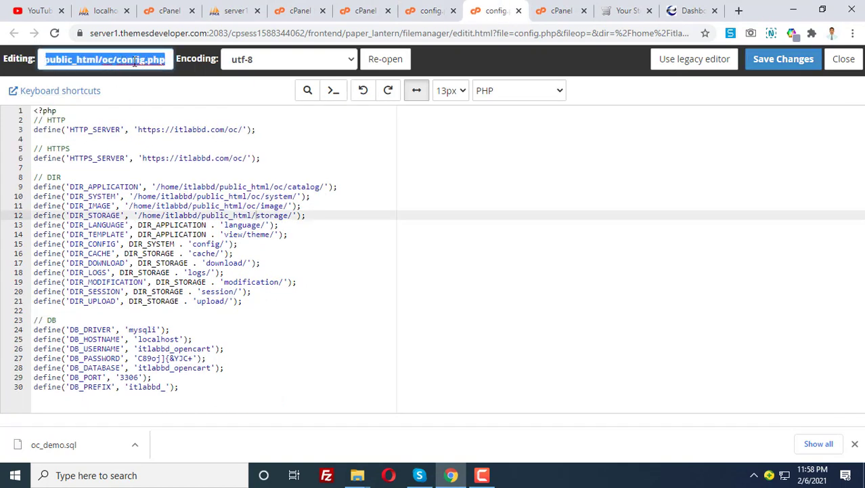
pyautogui.click(417, 11)
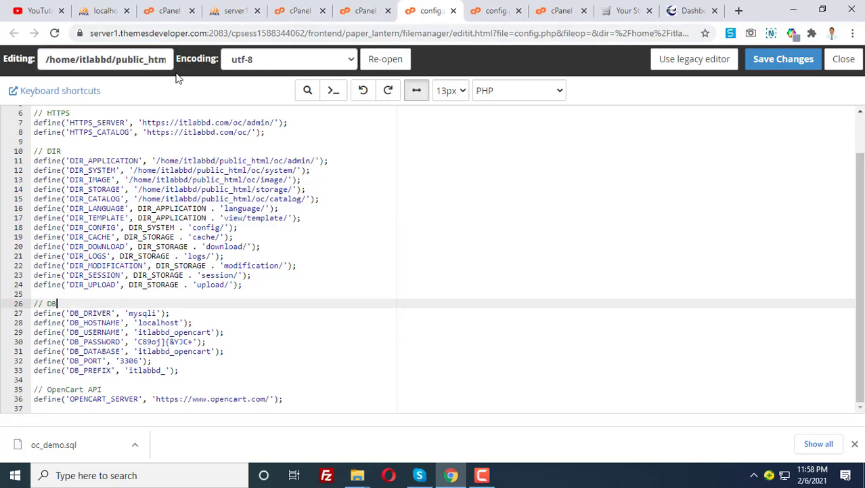
pyautogui.tripleClick(111, 63)
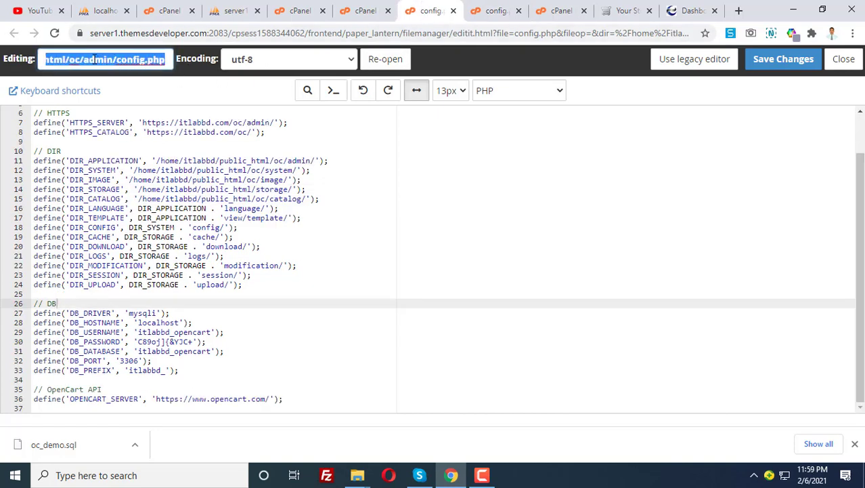
pyautogui.click(93, 60)
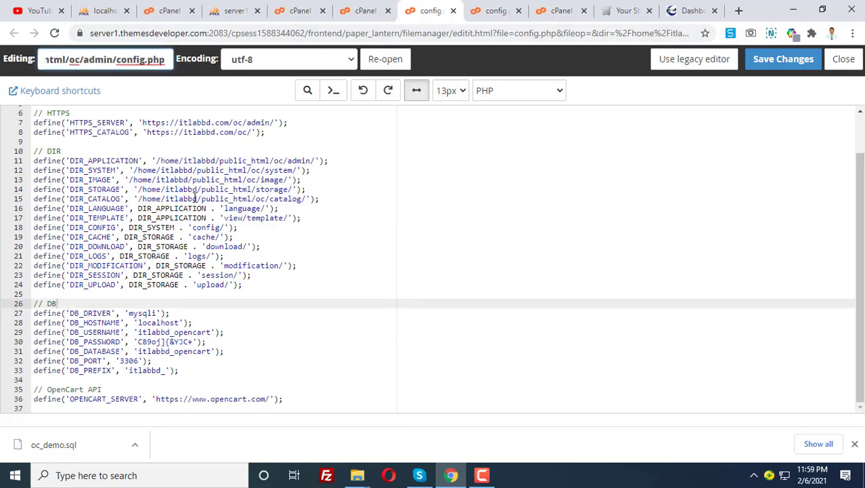
# Inspect the admin config's itlabbd.com/oc/admin/ address and /home/itlabbd/public_html/oc paths.
pyautogui.click(143, 161)
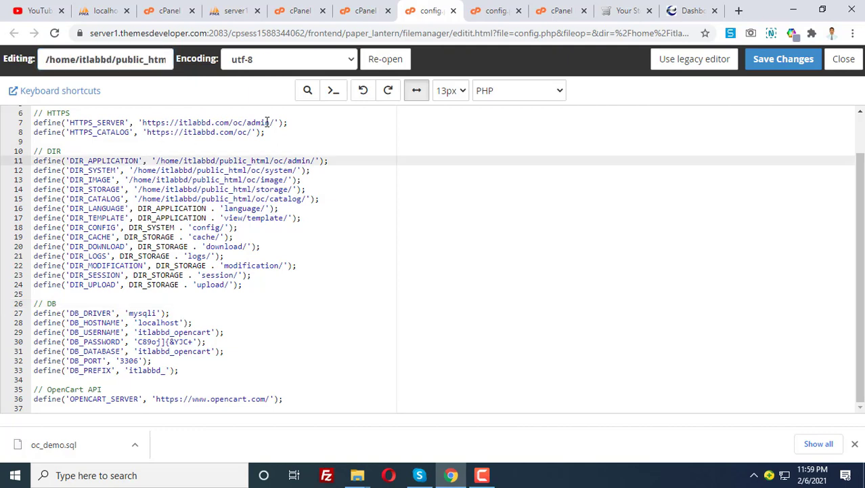
pyautogui.moveTo(247, 123); pyautogui.dragTo(142, 122)
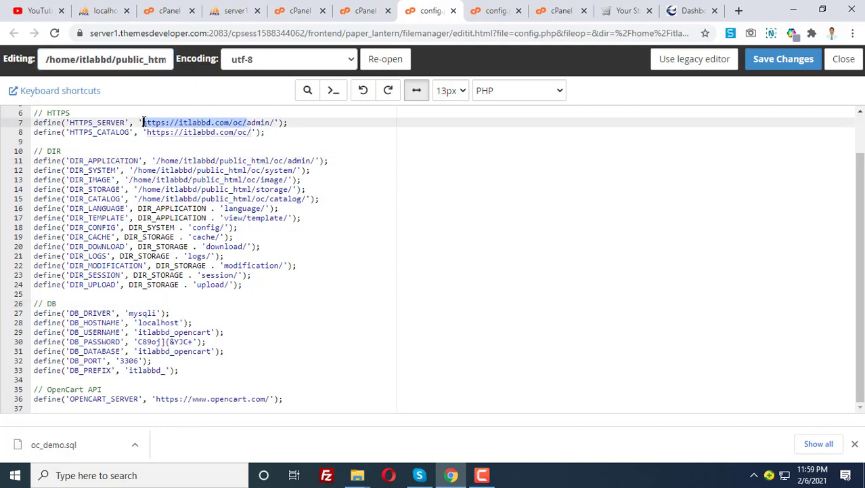
pyautogui.click(195, 123)
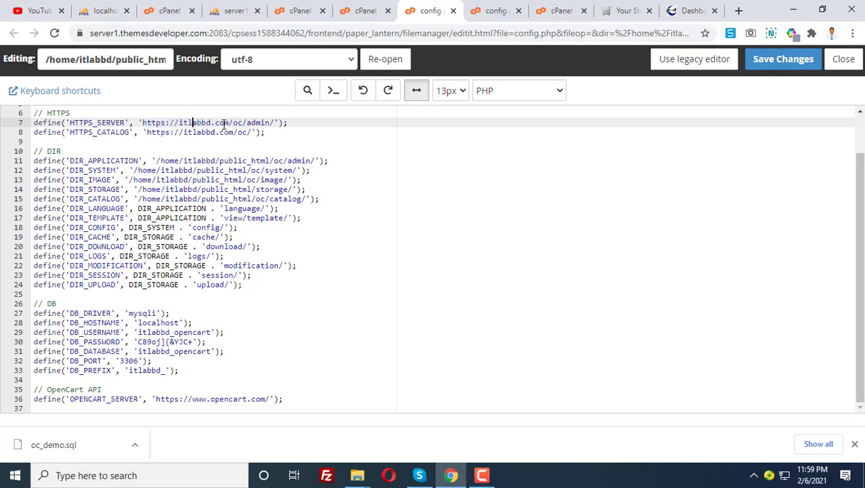
pyautogui.moveTo(229, 122); pyautogui.dragTo(144, 122)
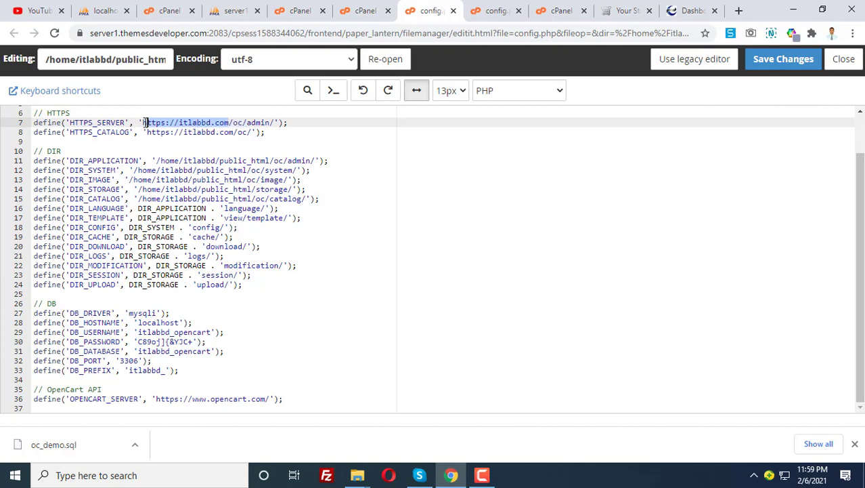
pyautogui.click(242, 123)
pyautogui.moveTo(242, 123); pyautogui.dragTo(233, 123)
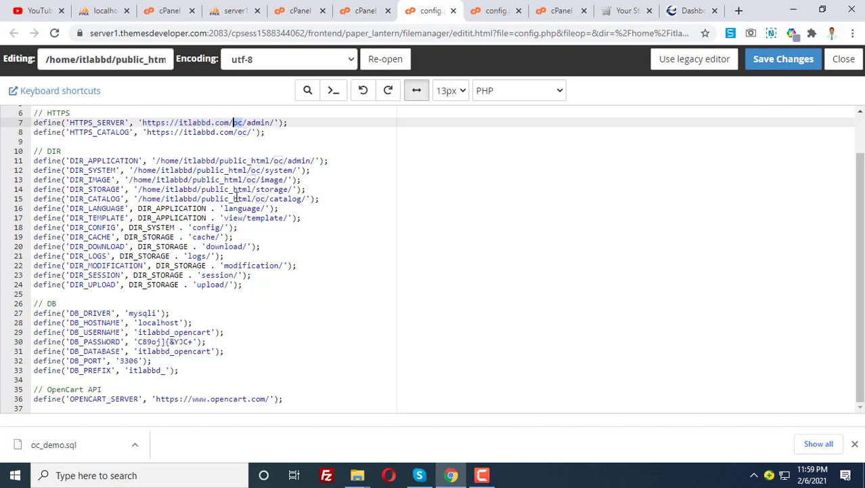
pyautogui.click(202, 180)
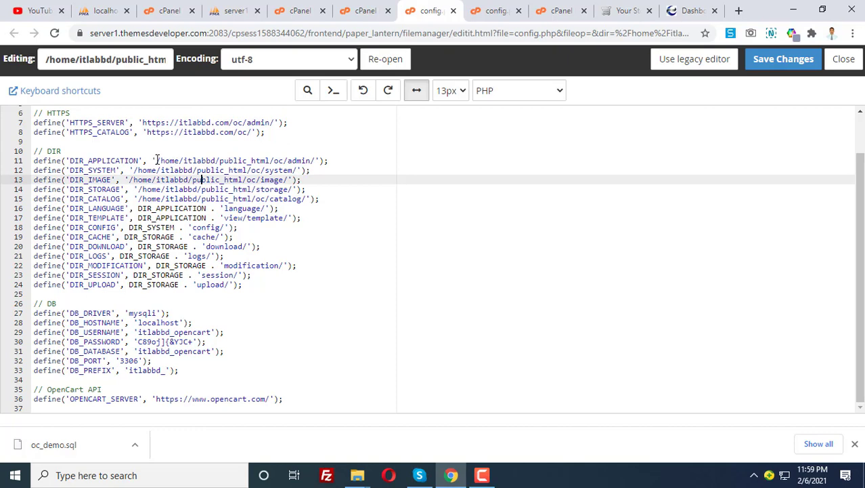
pyautogui.moveTo(156, 160); pyautogui.dragTo(271, 161)
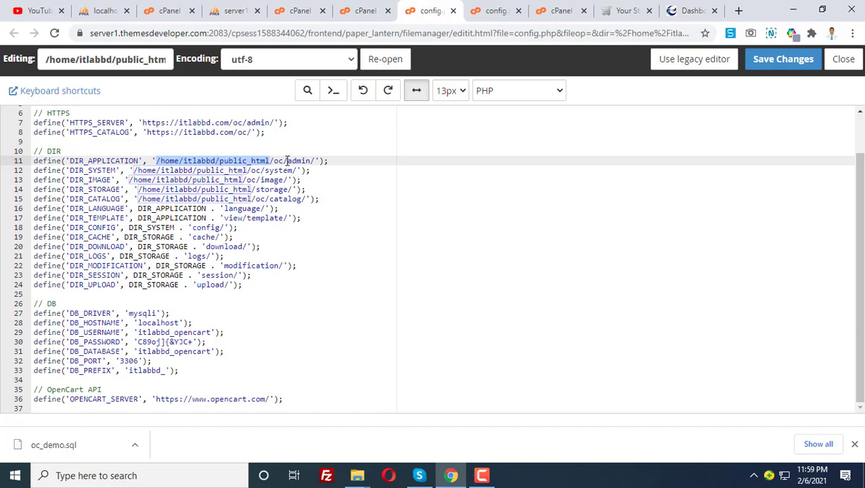
pyautogui.moveTo(287, 161); pyautogui.dragTo(188, 162)
pyautogui.click(290, 162)
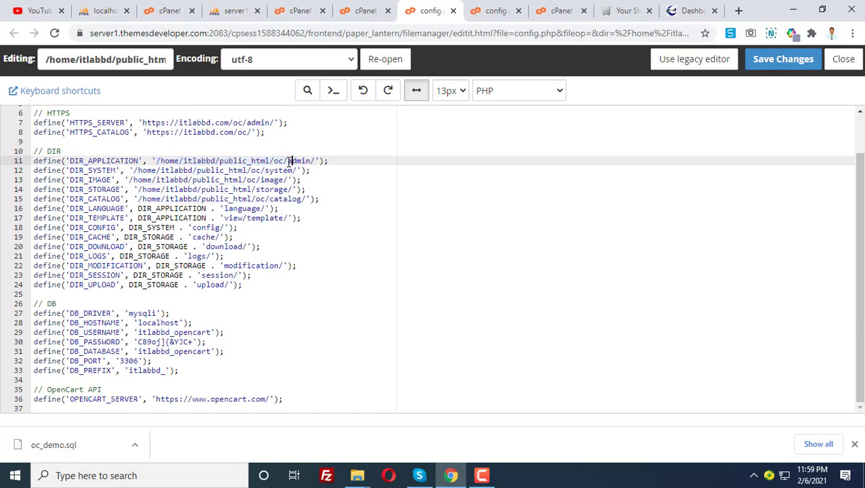
pyautogui.moveTo(288, 161); pyautogui.dragTo(155, 160)
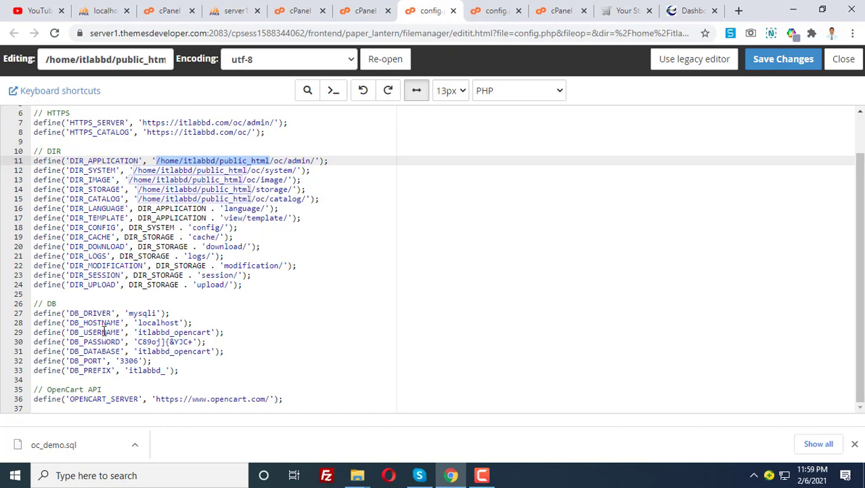
# Review the admin config's database settings on lines 29–31, then view the catalog config.php.
pyautogui.moveTo(125, 331); pyautogui.dragTo(225, 332)
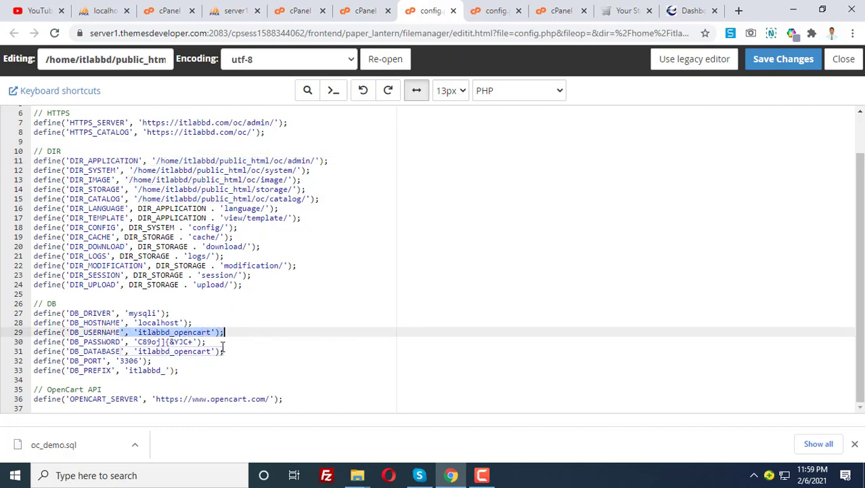
pyautogui.click(164, 342)
pyautogui.click(223, 350)
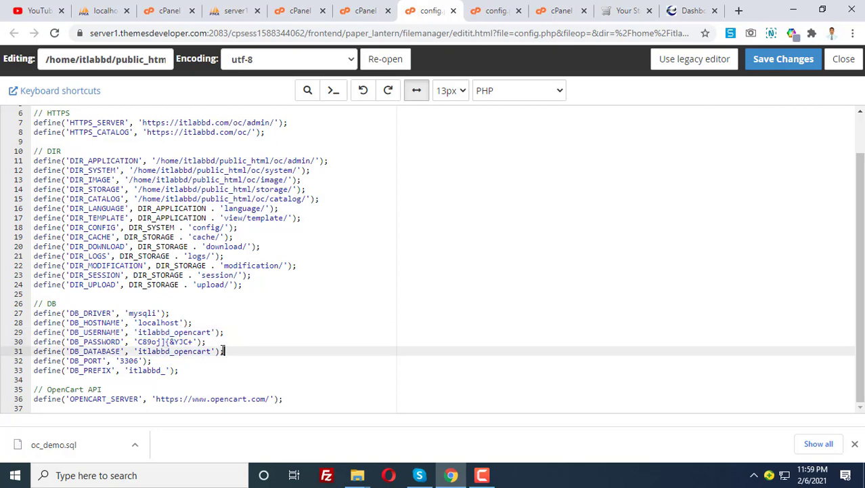
pyautogui.moveTo(224, 350); pyautogui.dragTo(38, 332)
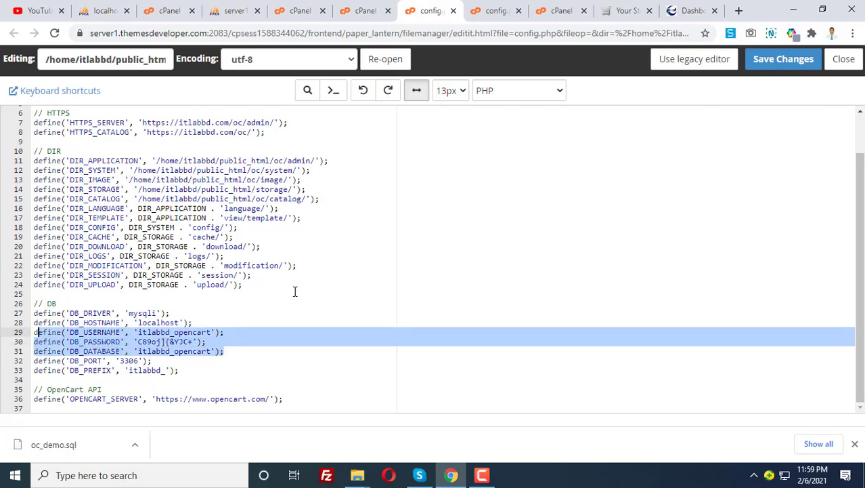
pyautogui.click(494, 11)
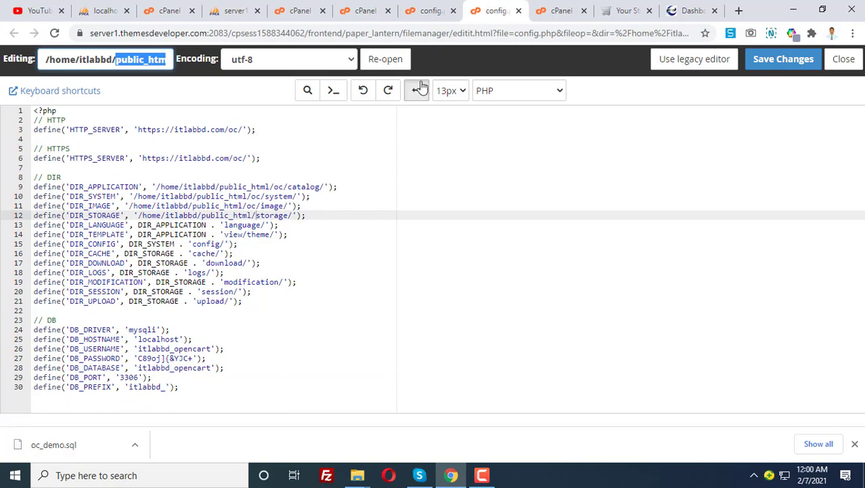
# Check the catalog config's public_html path, store URL and database credential lines.
pyautogui.click(428, 10)
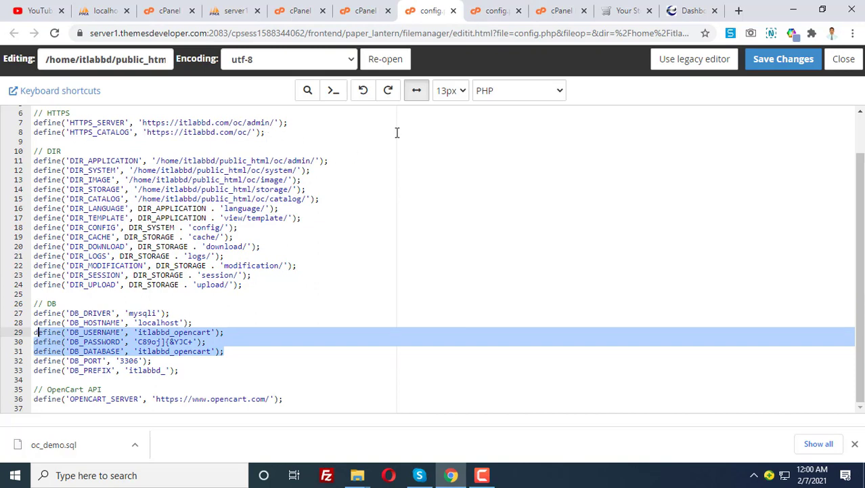
pyautogui.click(497, 10)
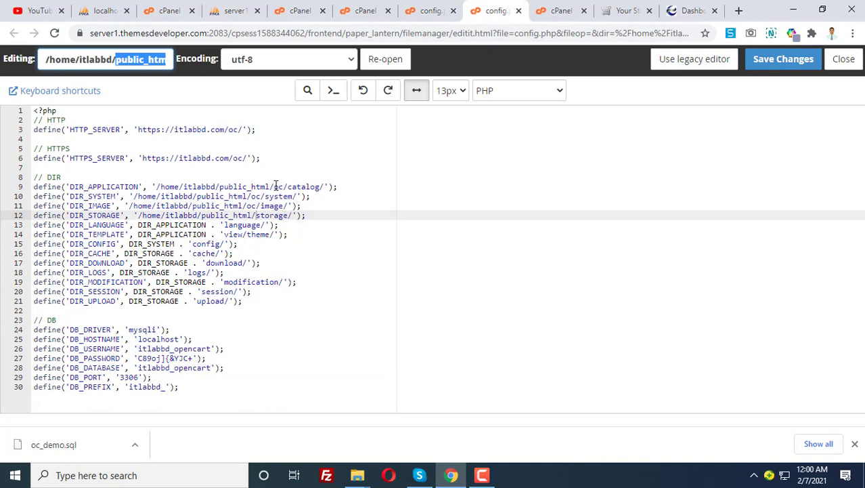
pyautogui.moveTo(274, 186); pyautogui.dragTo(157, 186)
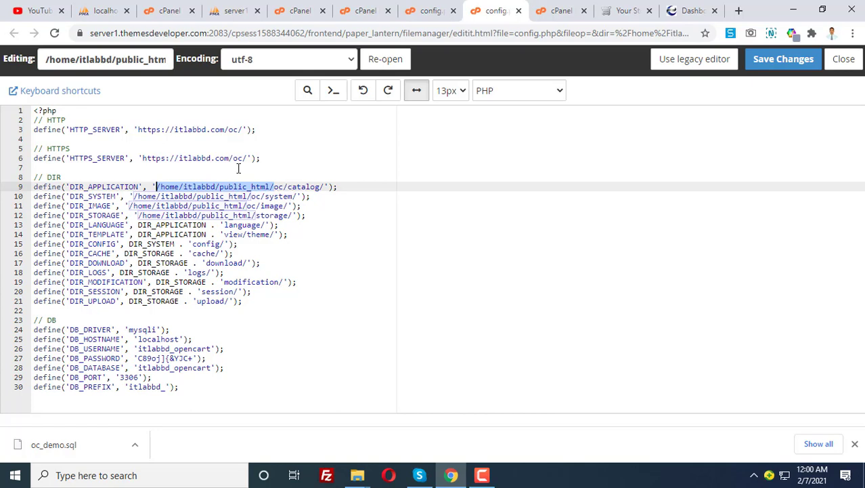
pyautogui.moveTo(243, 130); pyautogui.dragTo(138, 130)
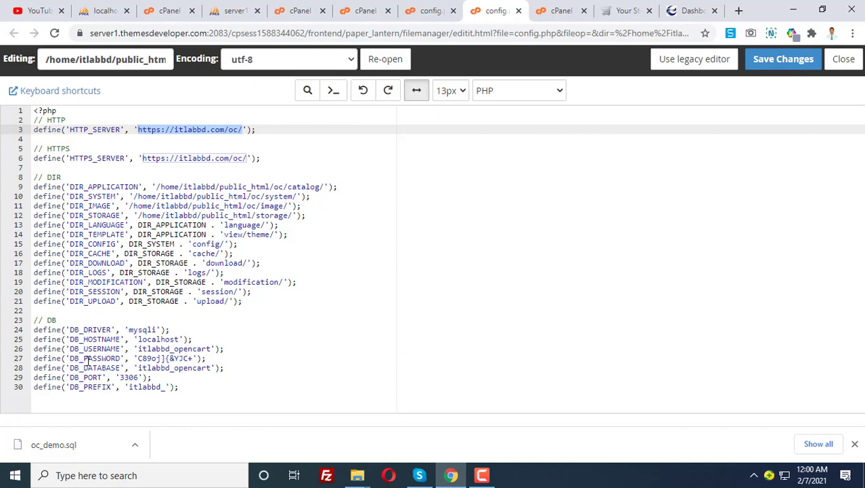
pyautogui.moveTo(68, 348); pyautogui.dragTo(215, 360)
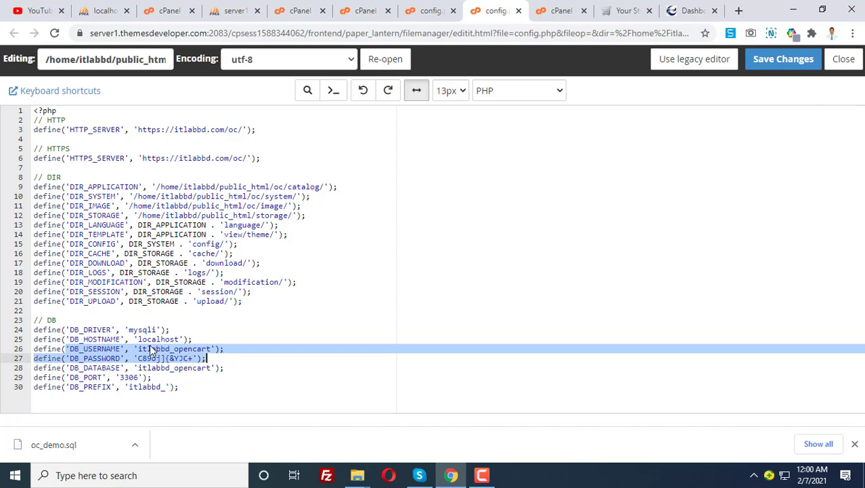
pyautogui.click(151, 350)
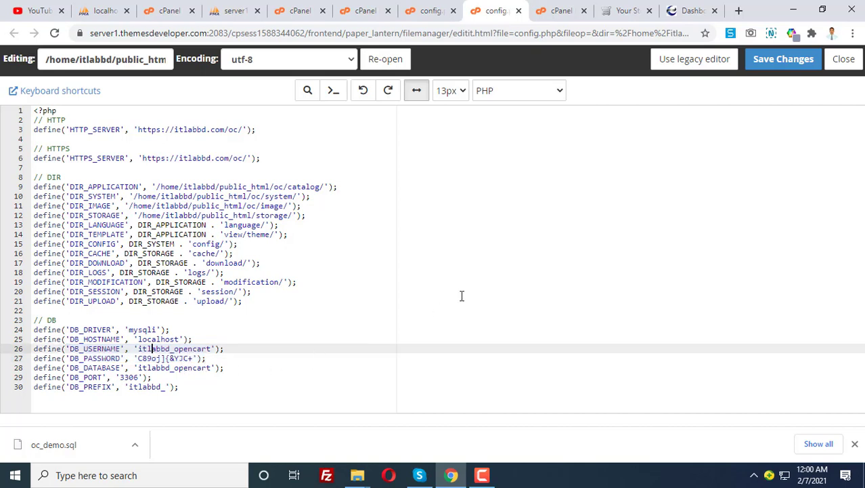
pyautogui.click(432, 10)
pyautogui.click(495, 7)
# Compare the storage paths in both config files, then confirm storage.zip uploaded 100% to public_html.
pyautogui.doubleClick(268, 214)
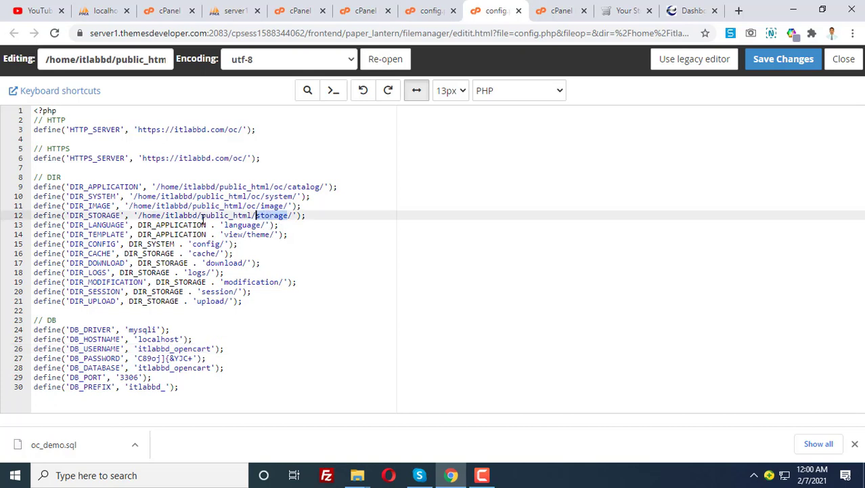
pyautogui.click(257, 215)
pyautogui.moveTo(256, 214); pyautogui.dragTo(286, 215)
pyautogui.moveTo(138, 215); pyautogui.dragTo(252, 213)
pyautogui.doubleClick(276, 216)
pyautogui.click(426, 12)
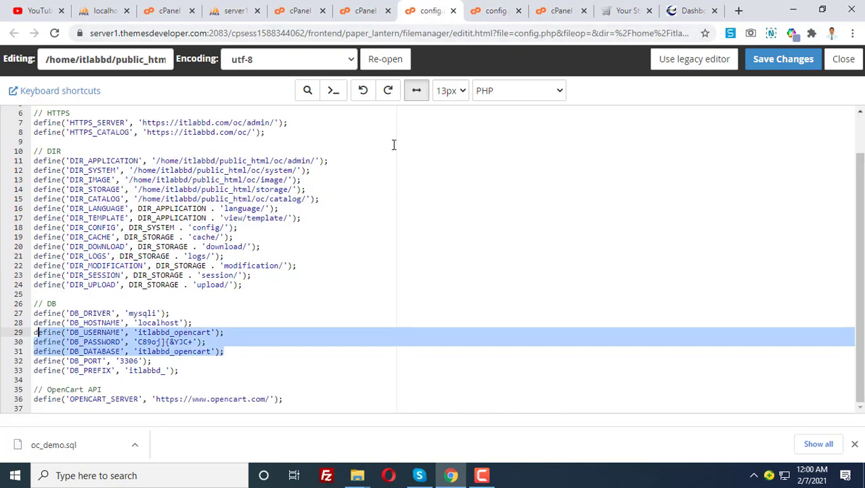
pyautogui.click(223, 208)
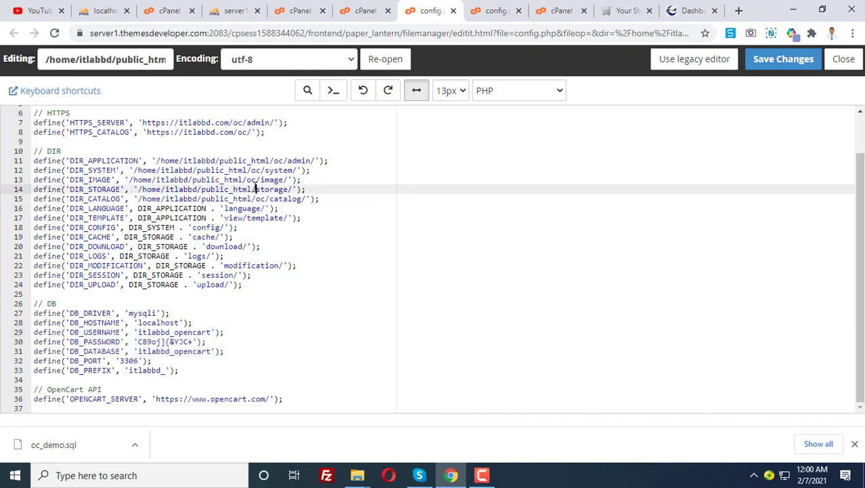
pyautogui.moveTo(254, 189); pyautogui.dragTo(138, 190)
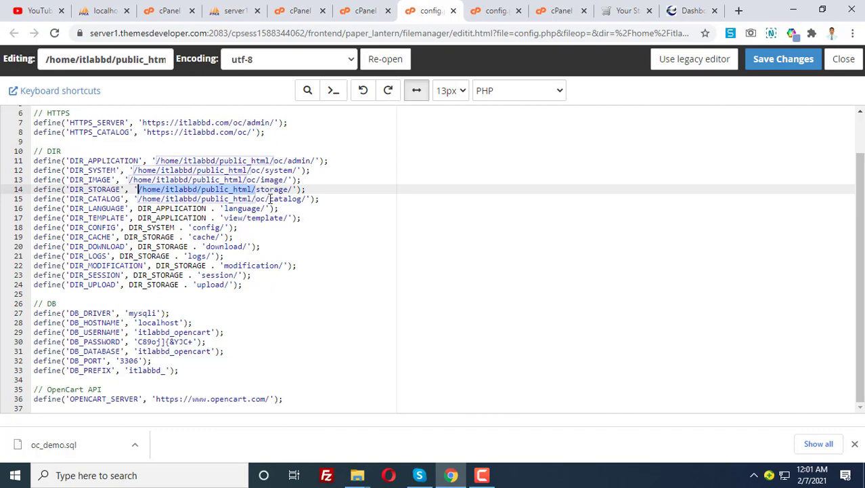
pyautogui.moveTo(270, 198); pyautogui.dragTo(256, 199)
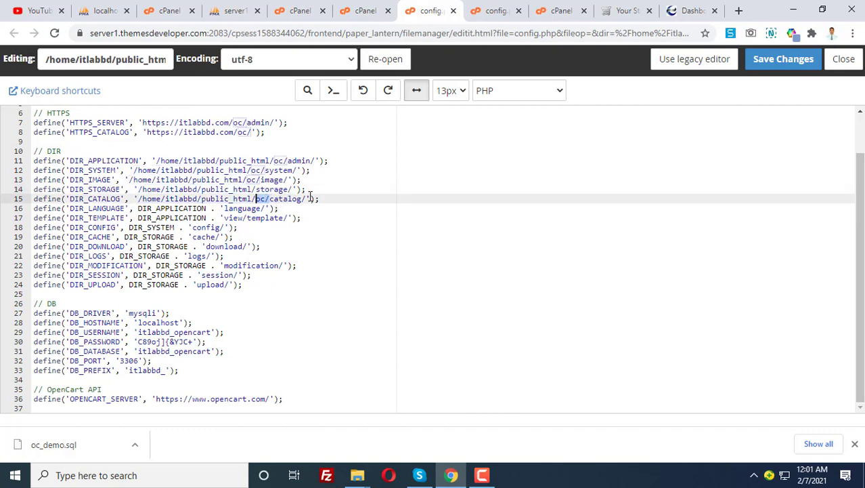
pyautogui.doubleClick(273, 190)
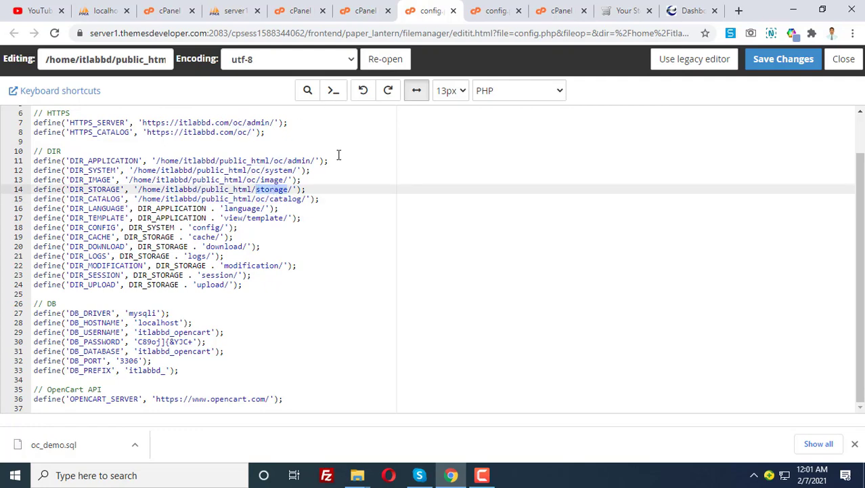
pyautogui.click(359, 9)
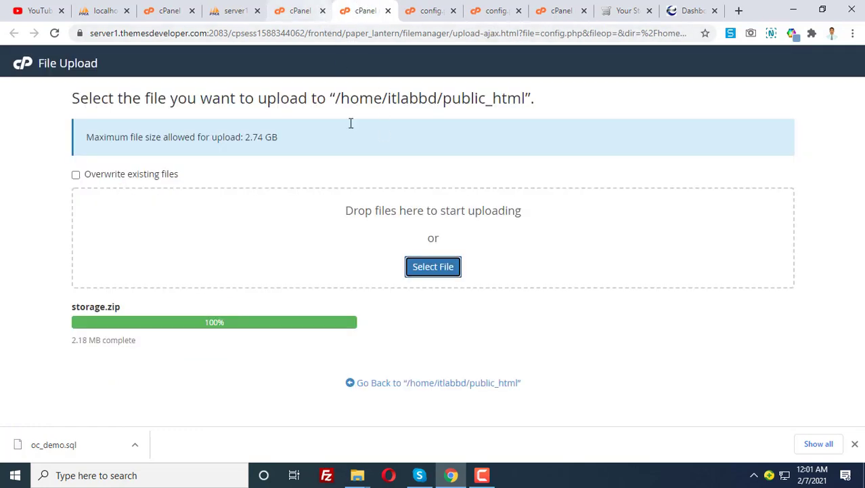
# Open public_html/storage to see its cache, download, logs, modification, session, upload and vendor folders.
pyautogui.moveTo(80, 307); pyautogui.dragTo(120, 308)
pyautogui.click(298, 10)
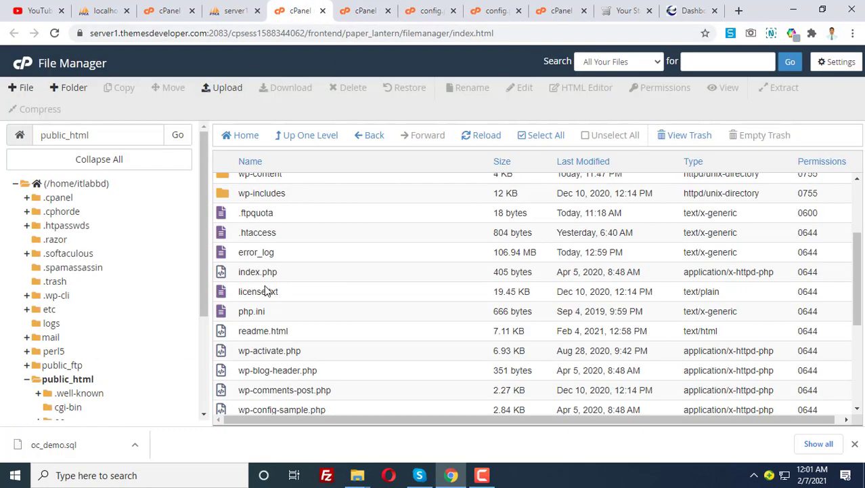
pyautogui.scroll(5, 271, 281)
pyautogui.scroll(-2, 87, 378)
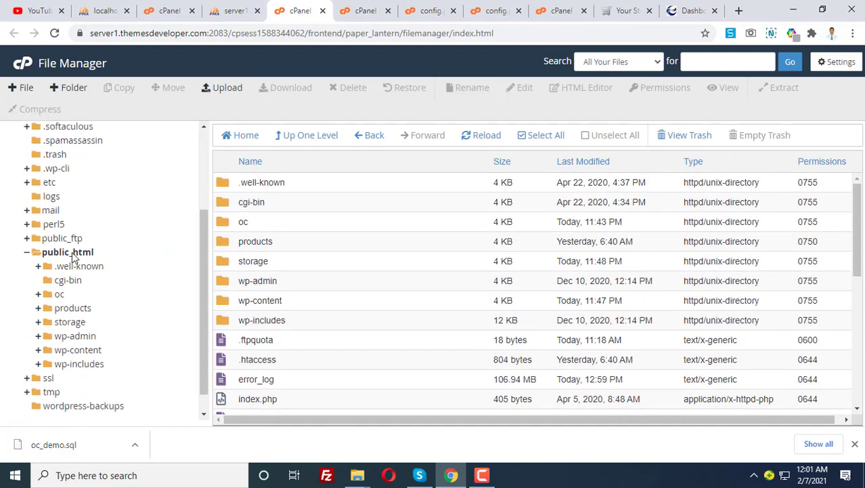
pyautogui.click(64, 324)
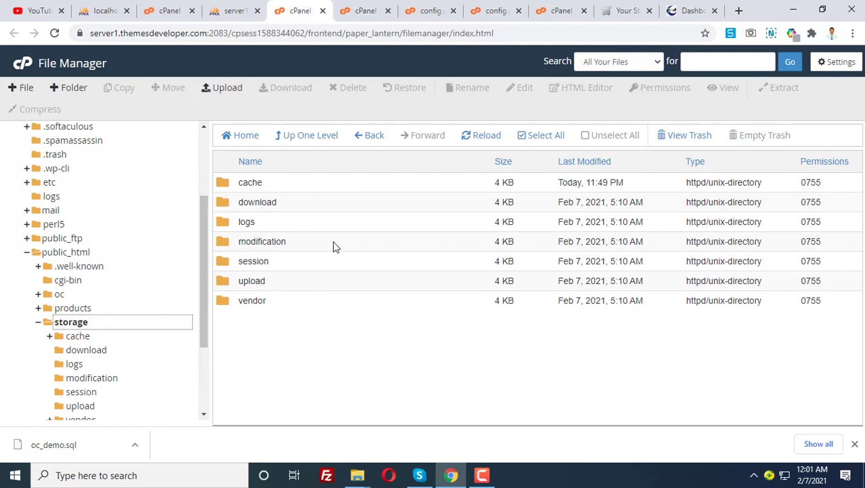
pyautogui.moveTo(357, 478)
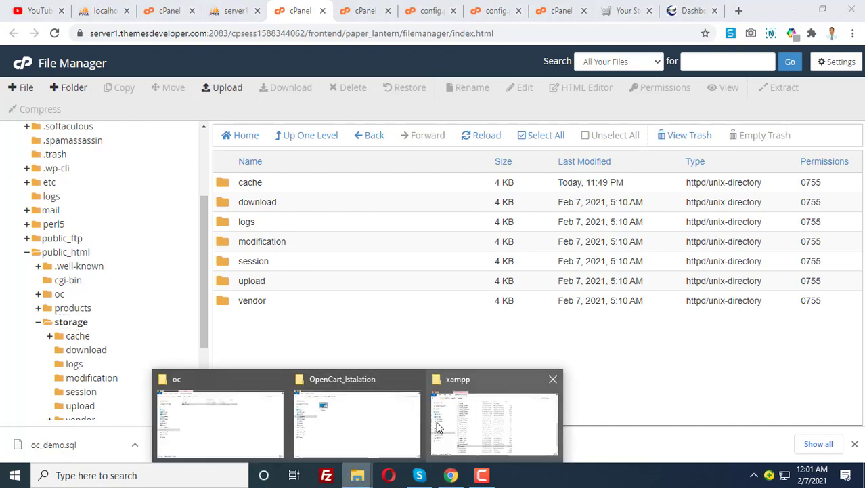
pyautogui.click(493, 409)
pyautogui.scroll(7, 251, 338)
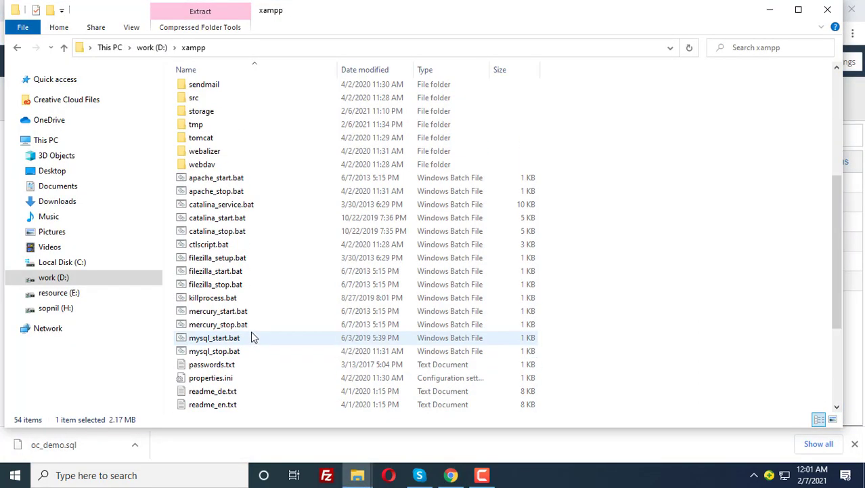
pyautogui.scroll(-8, 262, 327)
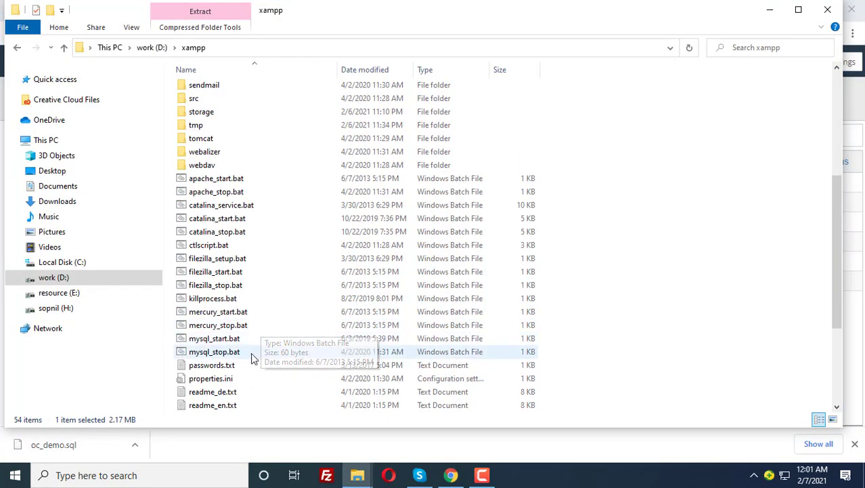
pyautogui.scroll(8, 231, 325)
pyautogui.scroll(1, 241, 317)
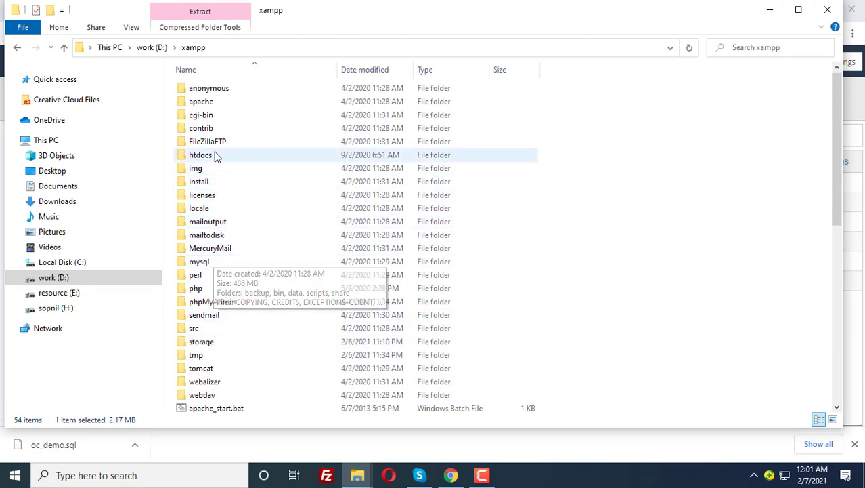
pyautogui.scroll(-1, 216, 342)
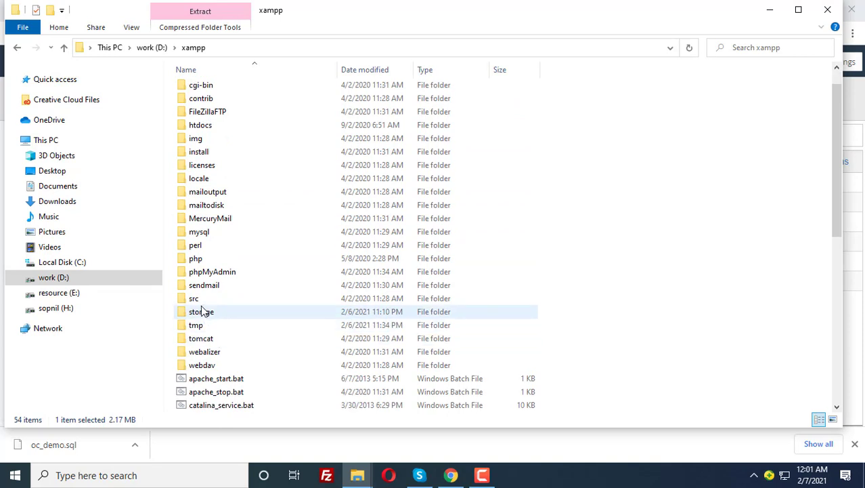
pyautogui.click(207, 312)
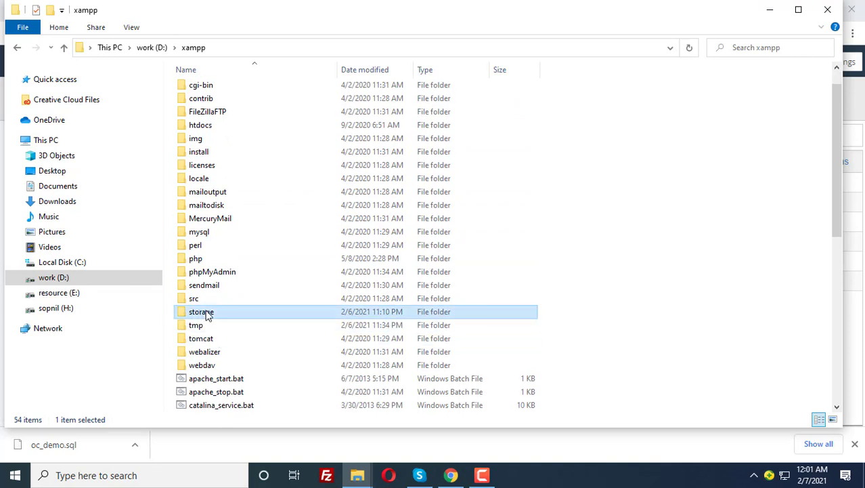
pyautogui.doubleClick(207, 313)
pyautogui.hotkey('alt', 'Left')
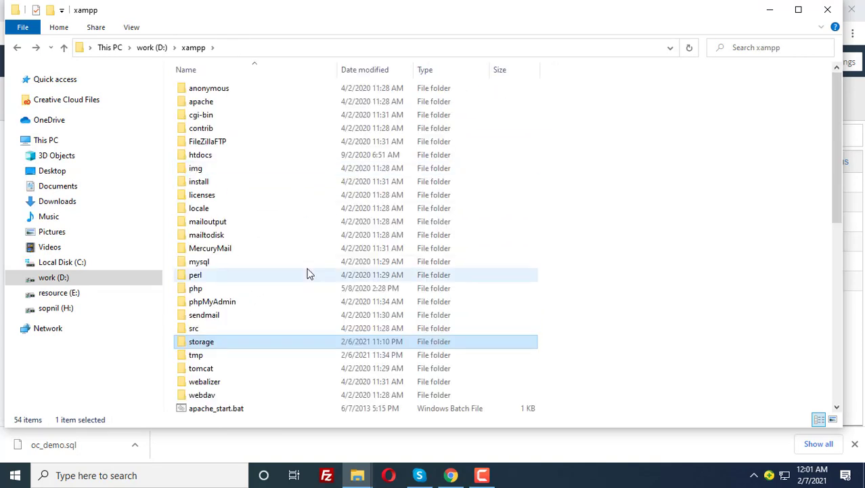
pyautogui.click(451, 476)
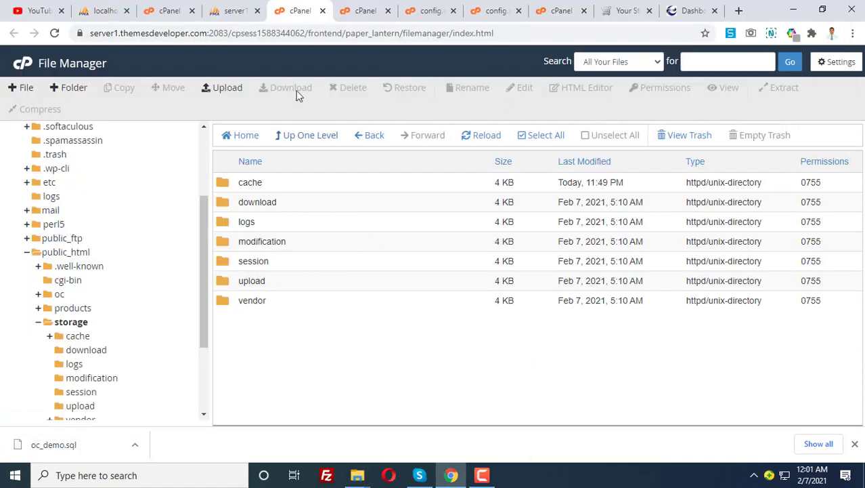
# Reload the live storefront and confirm the admin Dashboard at itlabbd.com/oc/admin loads.
pyautogui.click(423, 8)
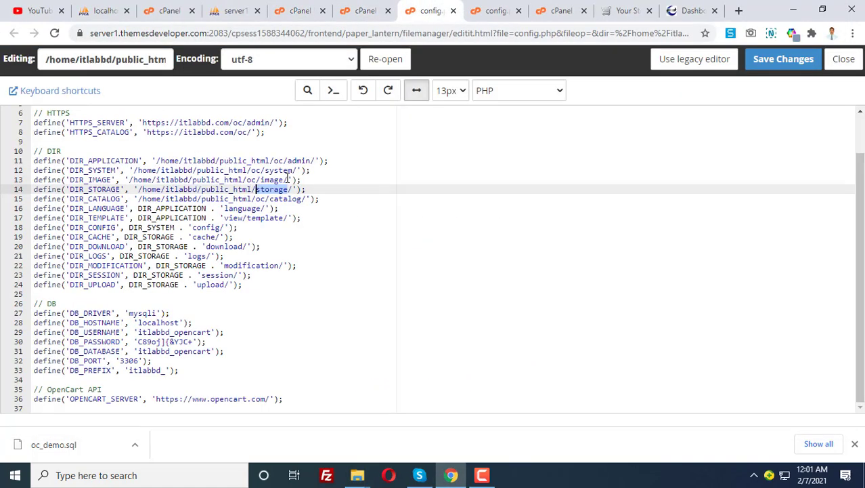
pyautogui.click(626, 10)
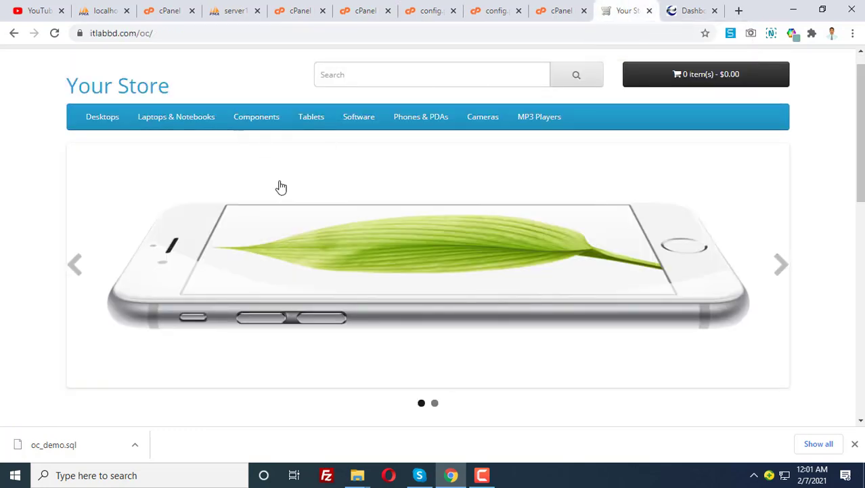
pyautogui.press('F5')
pyautogui.click(697, 11)
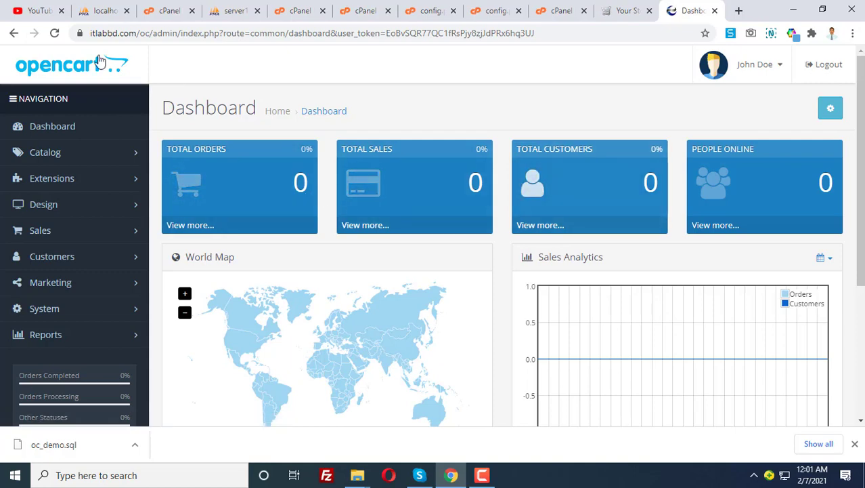
pyautogui.moveTo(88, 33); pyautogui.dragTo(178, 33)
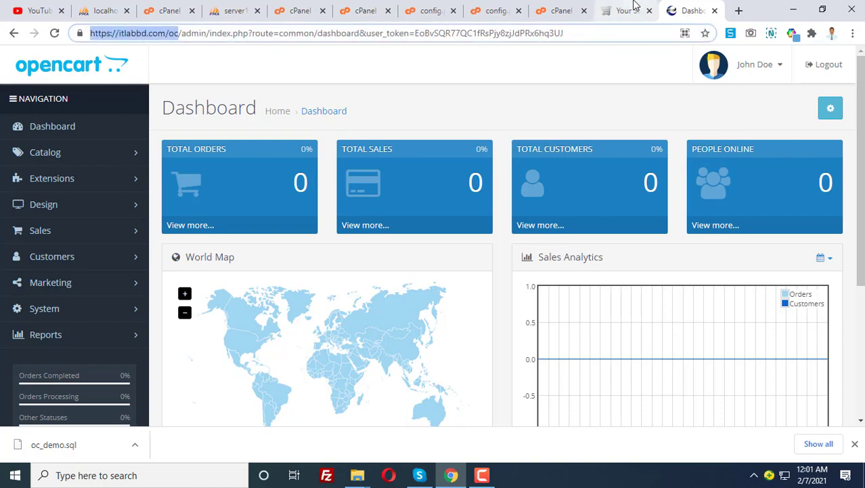
# Scroll through the working storefront, then log out of the OpenCart admin.
pyautogui.click(623, 10)
pyautogui.scroll(2, 285, 197)
pyautogui.scroll(-6, 284, 223)
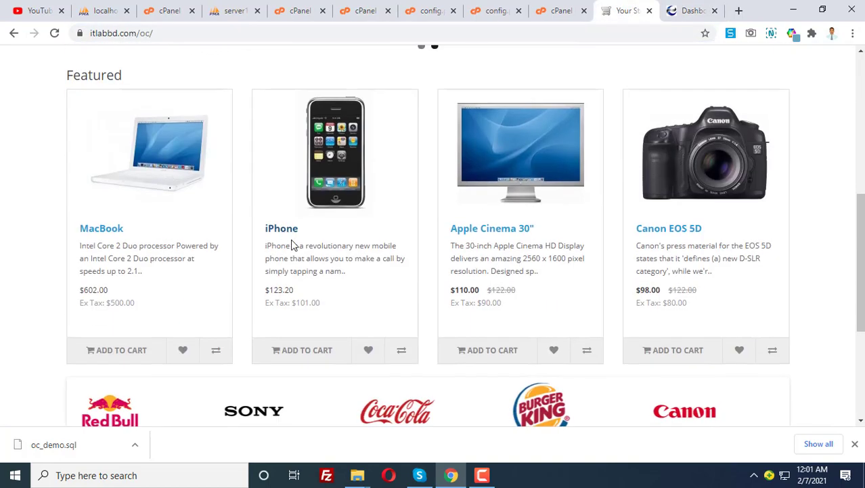
pyautogui.scroll(-4, 407, 243)
pyautogui.scroll(7, 542, 223)
pyautogui.click(682, 10)
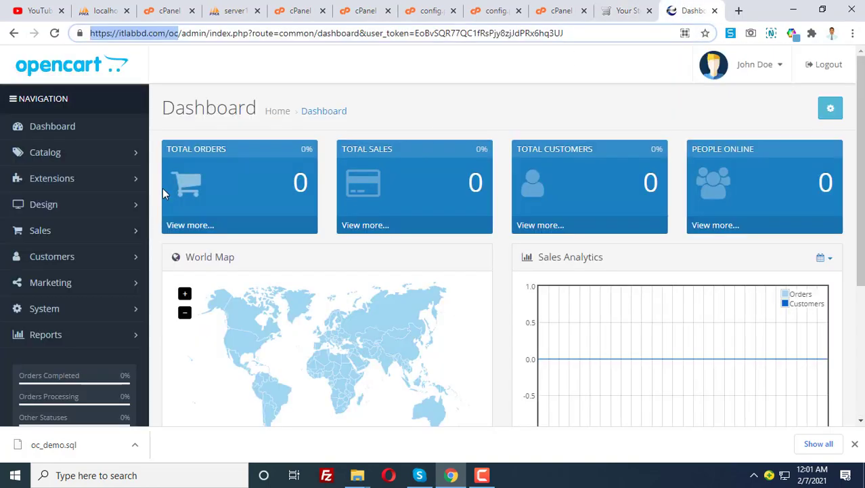
pyautogui.click(835, 64)
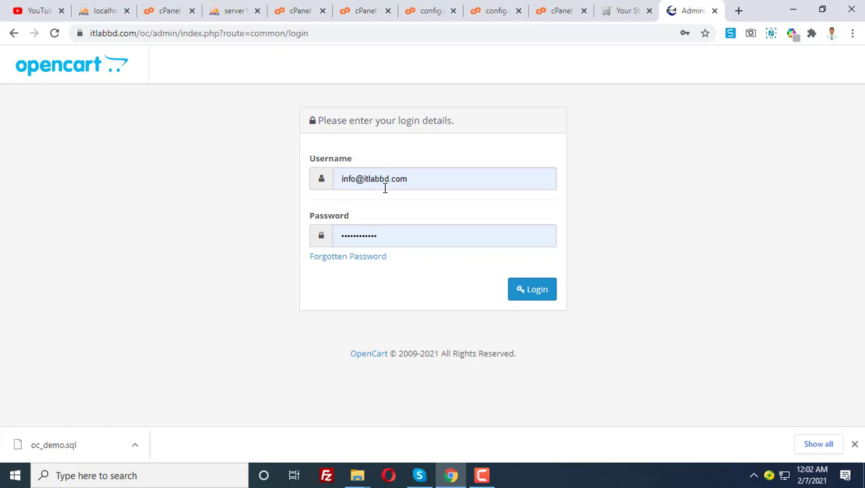
# Log back into the admin with the saved admin account and dismiss Chrome's password prompt.
pyautogui.tripleClick(385, 186)
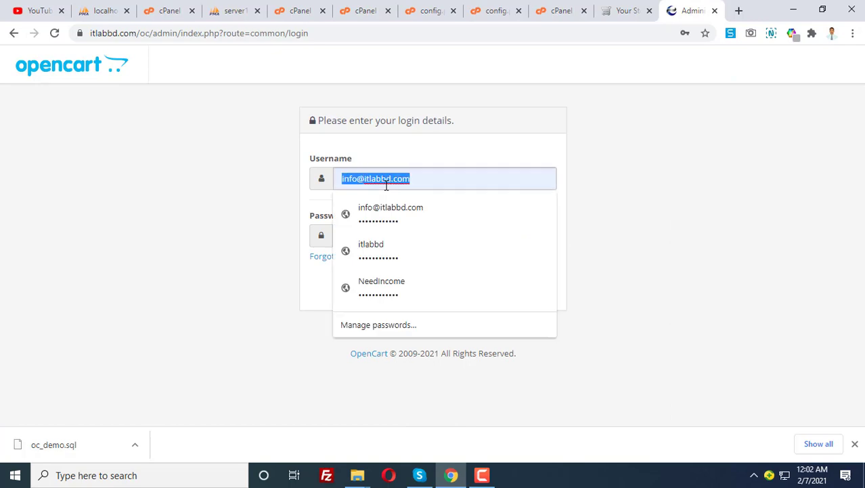
pyautogui.write('itlab')
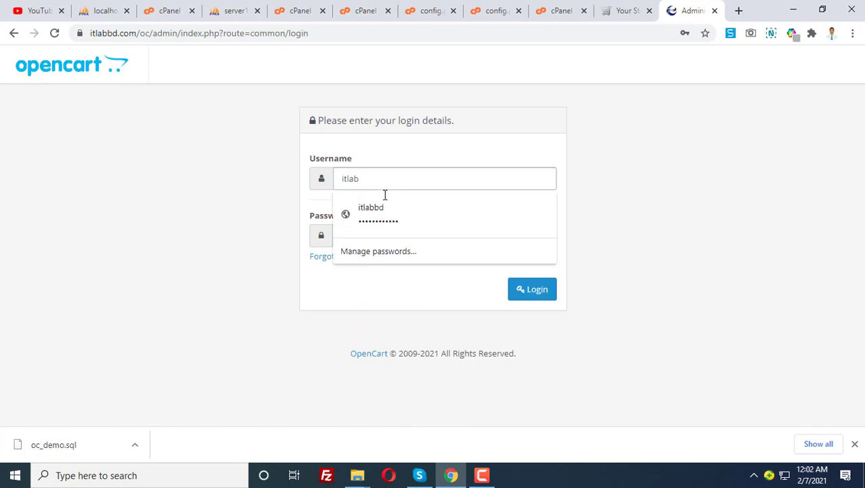
pyautogui.click(380, 226)
pyautogui.moveTo(388, 236); pyautogui.dragTo(309, 242)
pyautogui.write('••')
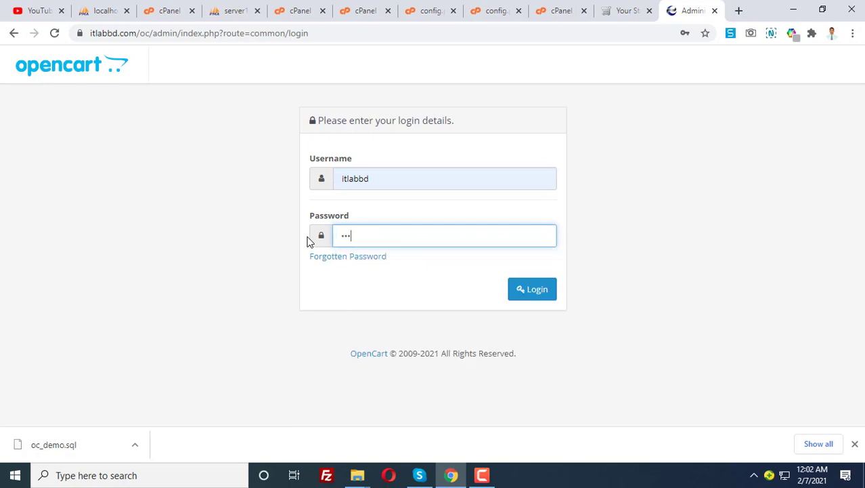
pyautogui.click(534, 291)
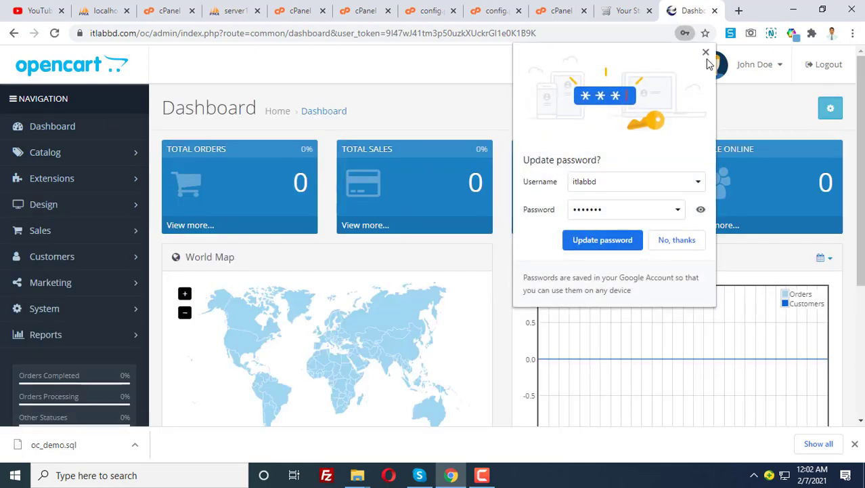
pyautogui.click(706, 52)
pyautogui.scroll(-3, 461, 272)
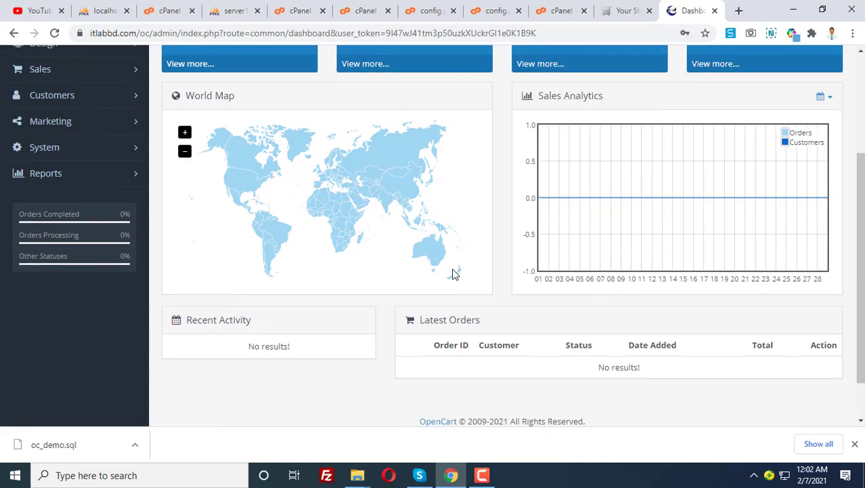
pyautogui.scroll(3, 451, 273)
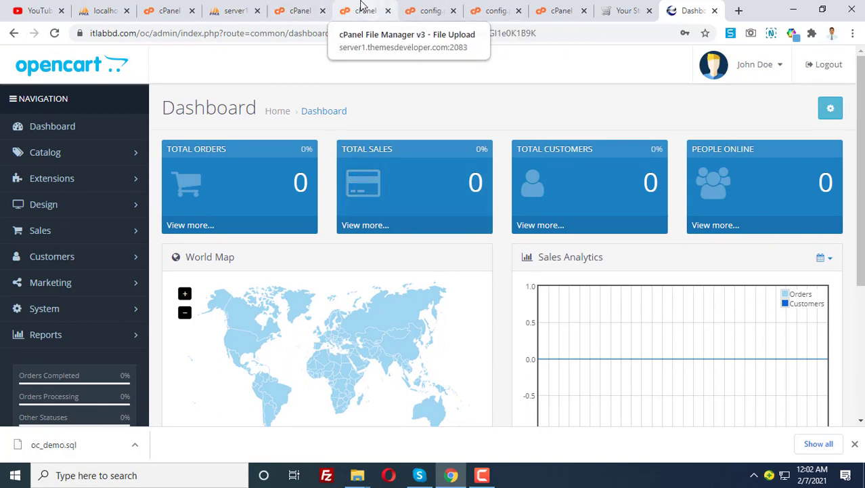
# Confirm the upload finished, collapse the storage folder and open public_html/oc in the File Manager tree.
pyautogui.click(360, 10)
pyautogui.click(304, 6)
pyautogui.scroll(2, 93, 274)
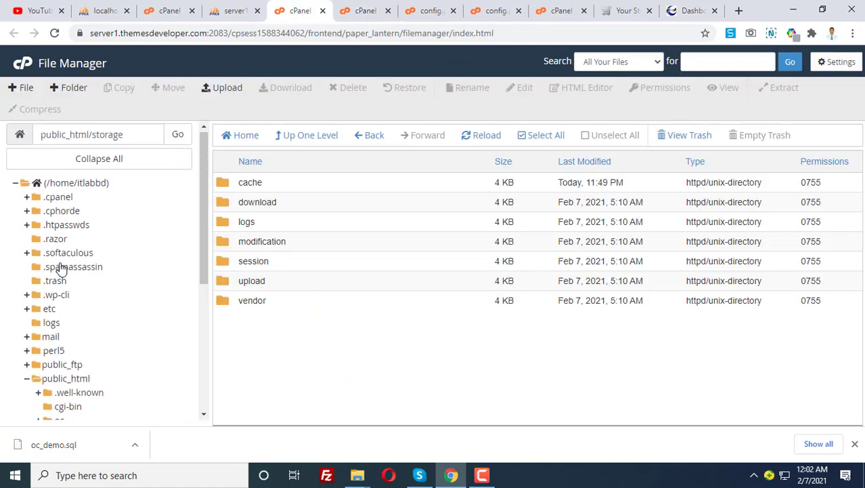
pyautogui.scroll(-3, 93, 265)
pyautogui.click(39, 258)
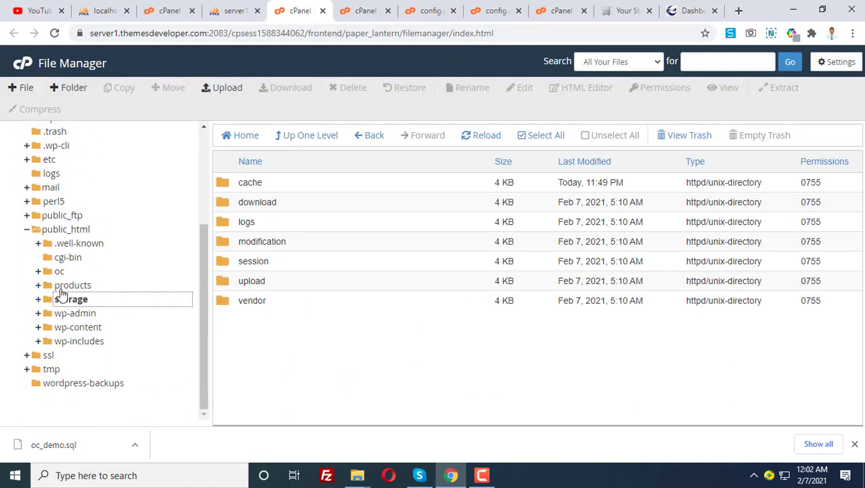
pyautogui.click(60, 271)
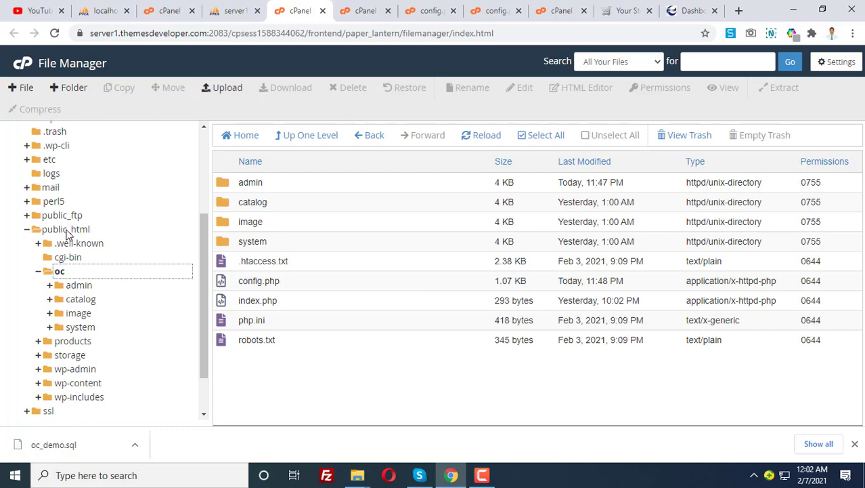
# Remove 'oc/' from the storefront's site address in the browser.
pyautogui.click(622, 10)
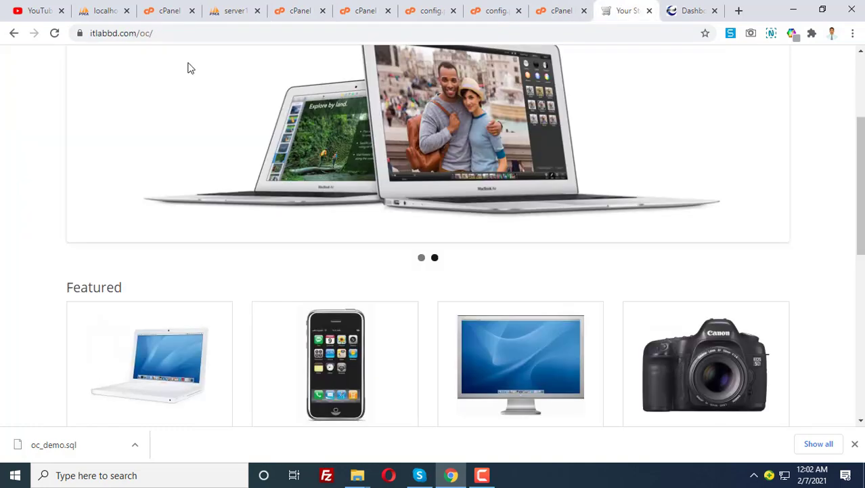
pyautogui.doubleClick(144, 32)
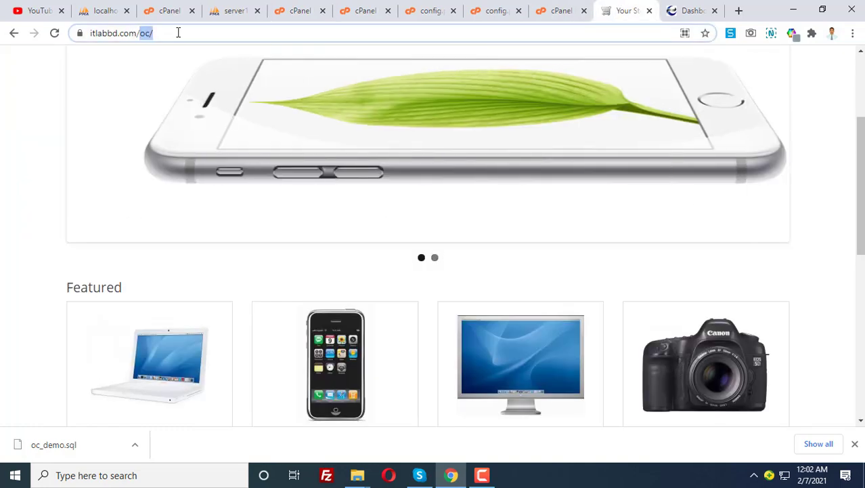
pyautogui.press('BackSpace')
pyautogui.press('BackSpace')
pyautogui.press('BackSpace')
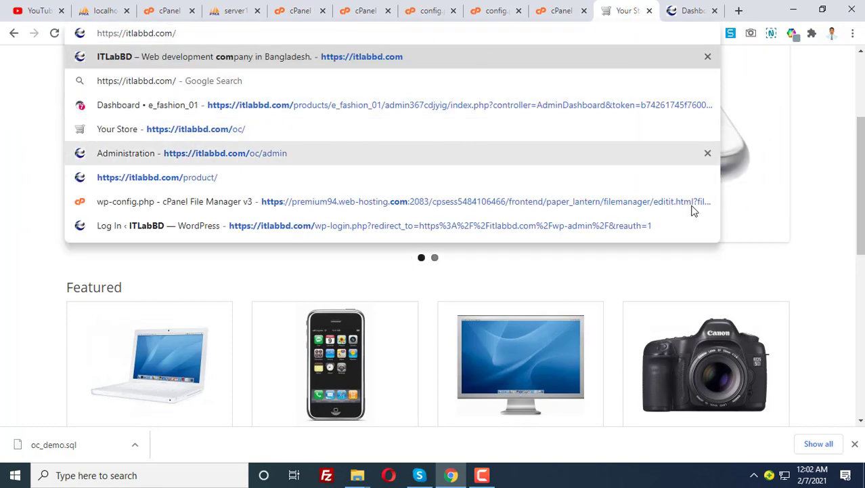
pyautogui.click(826, 235)
# Review the upload, config editor and File Manager tabs, ending on the config.php editor.
pyautogui.click(560, 8)
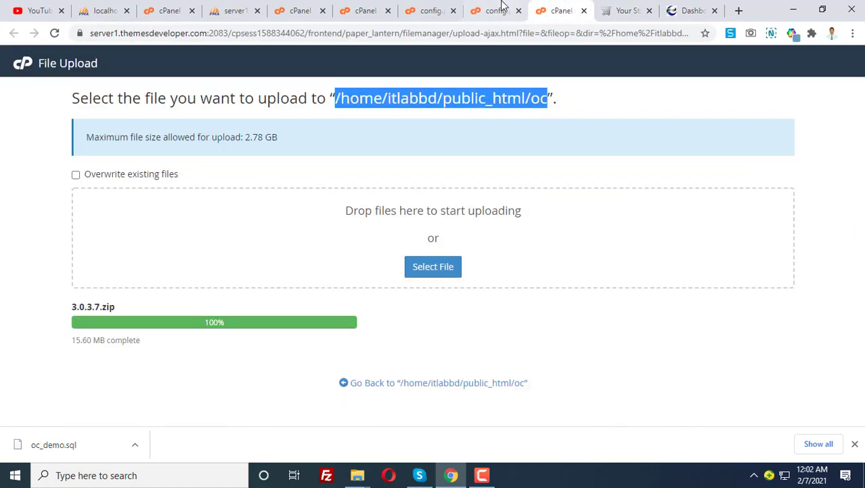
pyautogui.click(492, 8)
pyautogui.click(406, 8)
pyautogui.click(378, 16)
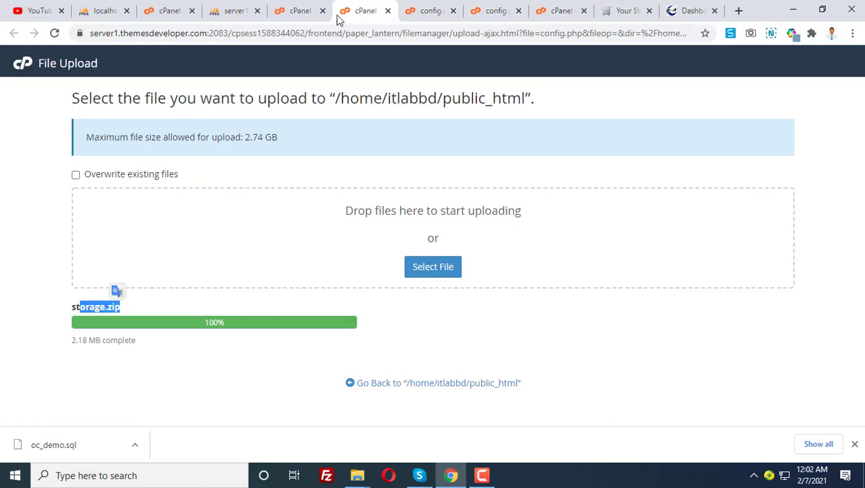
pyautogui.click(301, 11)
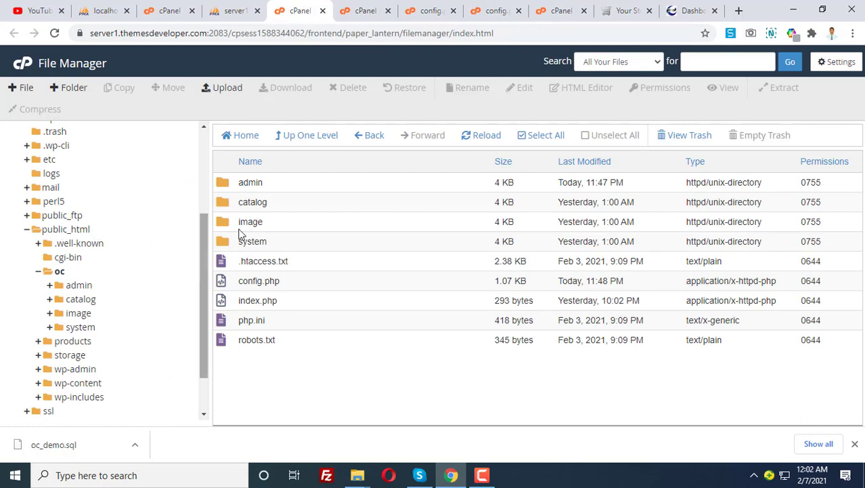
pyautogui.click(430, 10)
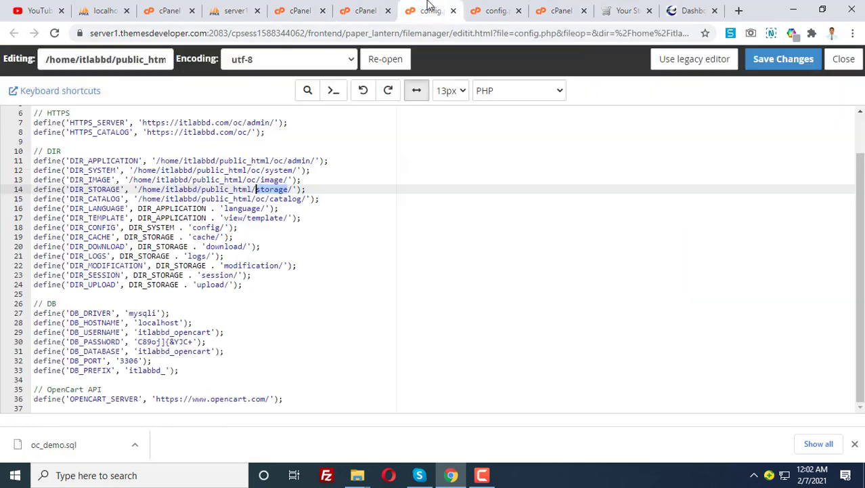
pyautogui.click(284, 170)
pyautogui.moveTo(274, 160); pyautogui.dragTo(288, 161)
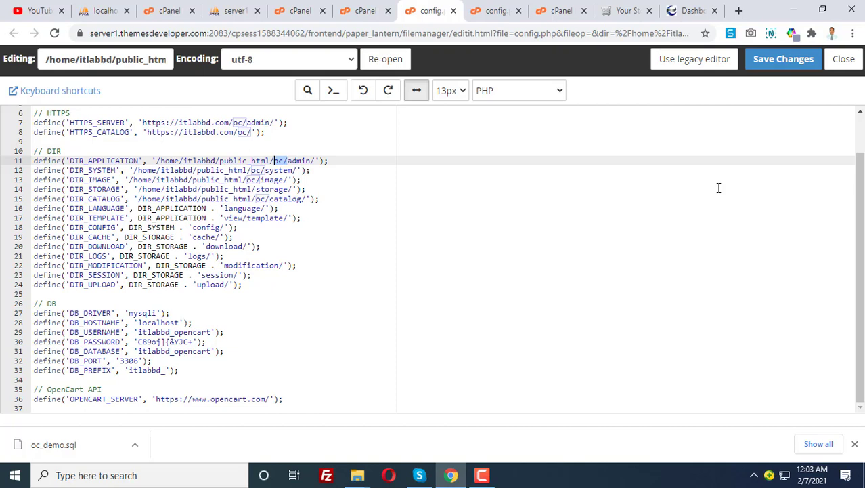
pyautogui.click(483, 475)
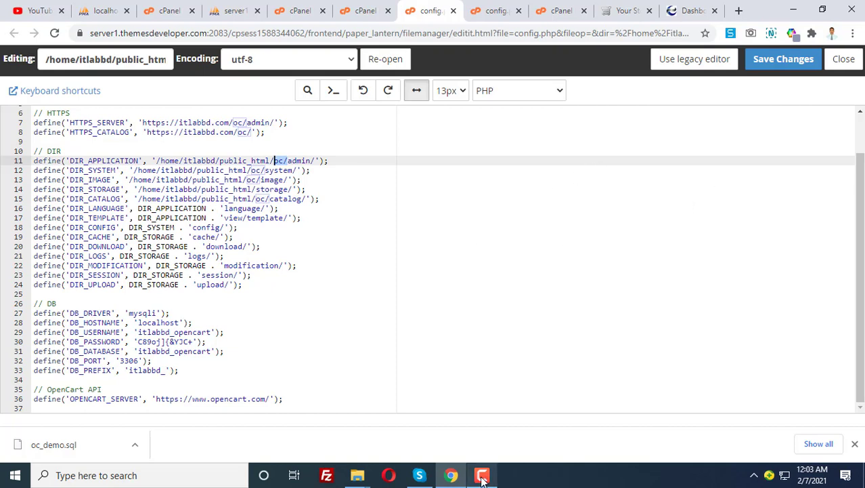